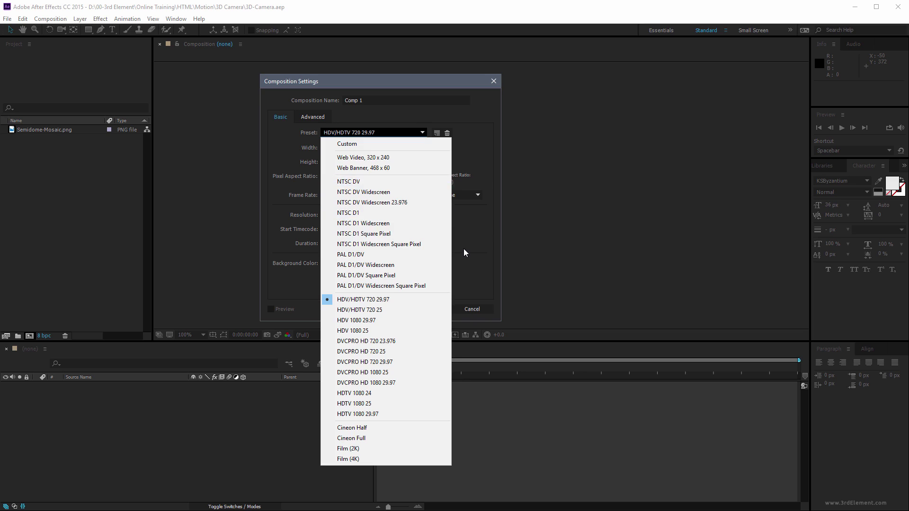
Create the composition with the HDV/HDTV 720 29.97 preset and add Semidome-Mosaic.png to its timeline.
left_click(464, 252)
left_click(434, 309)
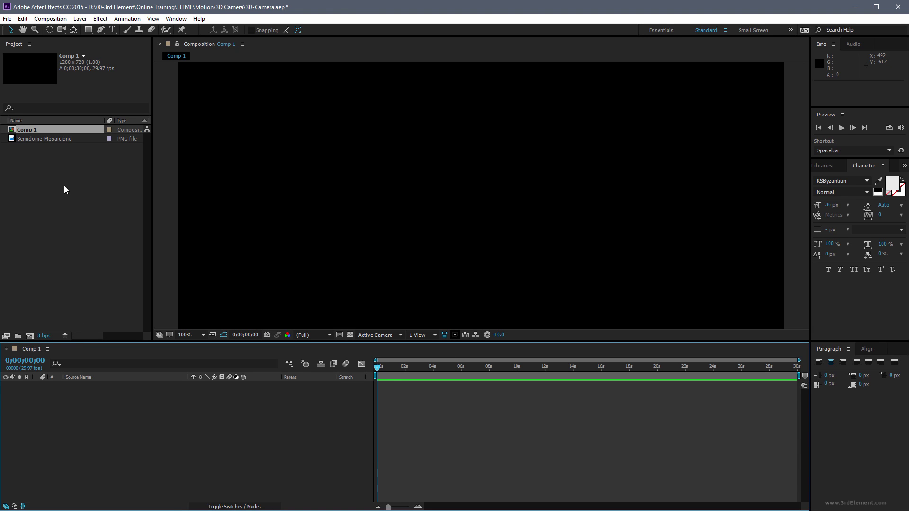
left_click(31, 139)
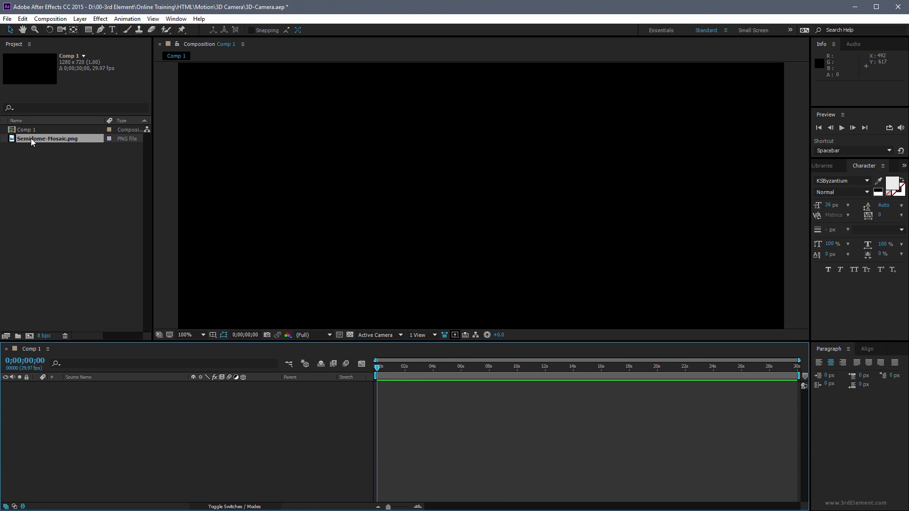
left_click_drag(30, 138, 102, 419)
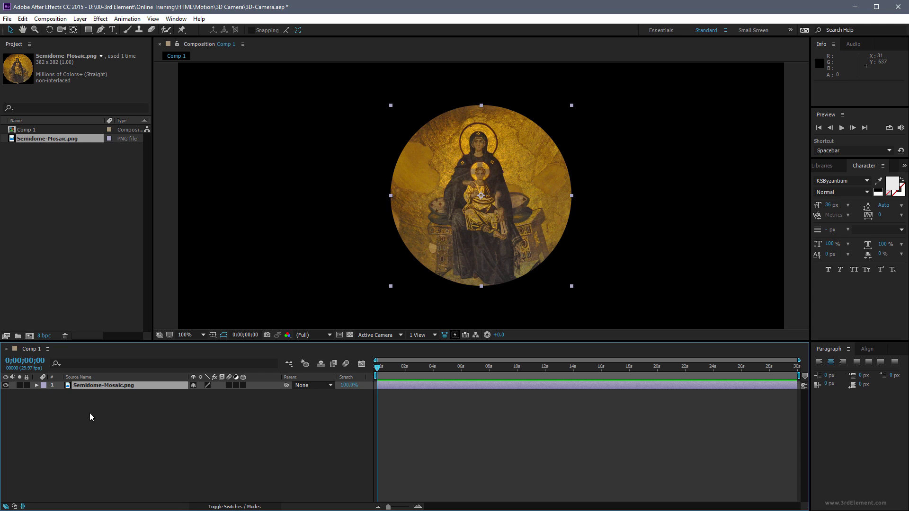
Apply a Stroke layer style to the Semidome-Mosaic.png layer.
right_click(143, 385)
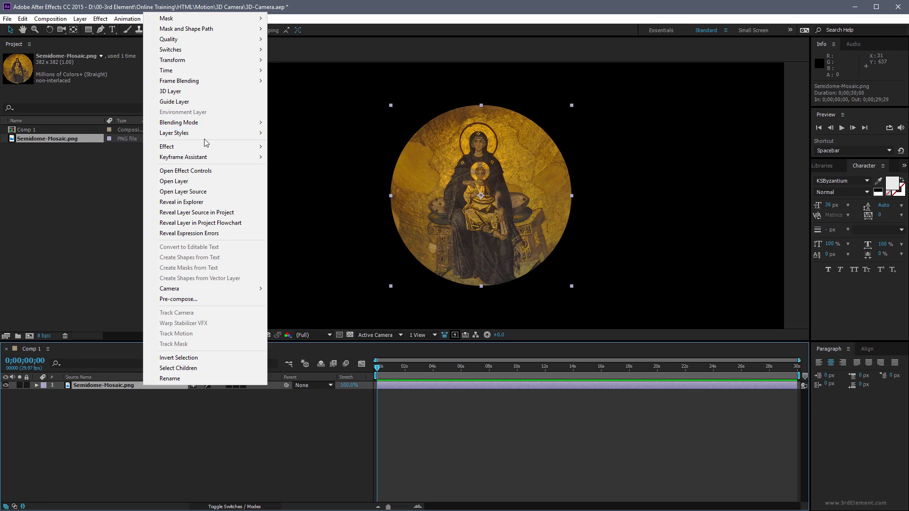
mouse_move(204, 134)
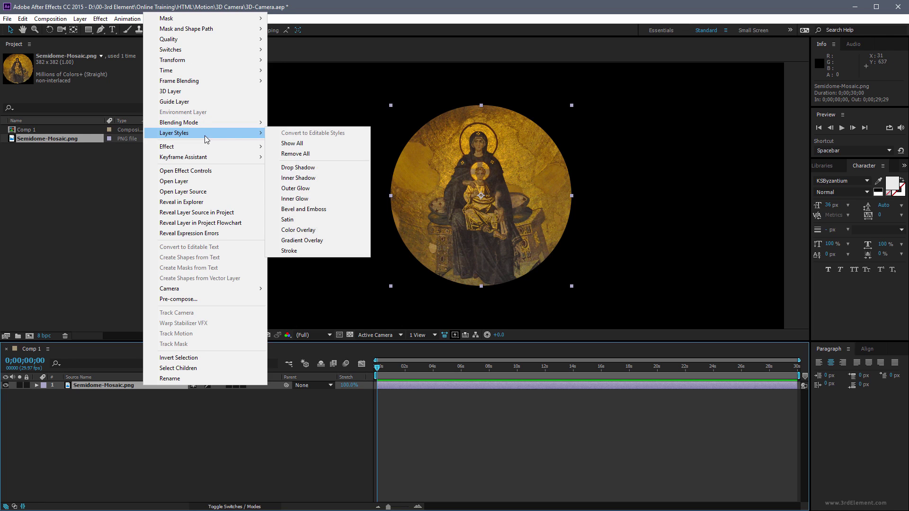
left_click(327, 250)
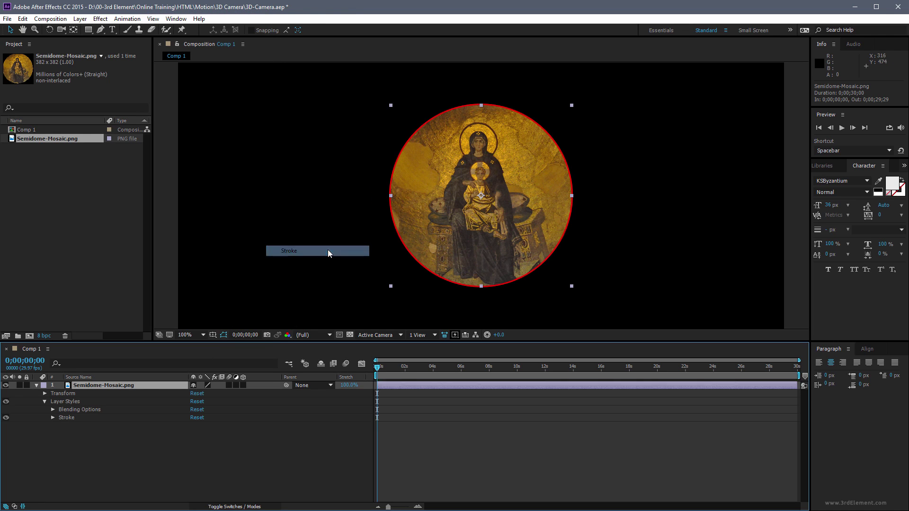
Set the mosaic layer's stroke color to white (FFFFFF) and its size to 6.
left_click(69, 417)
left_click(53, 417)
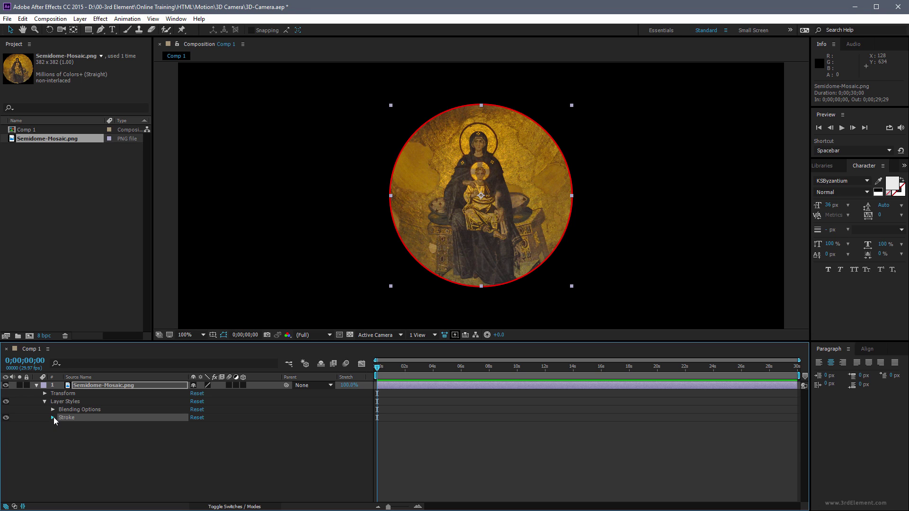
left_click(195, 433)
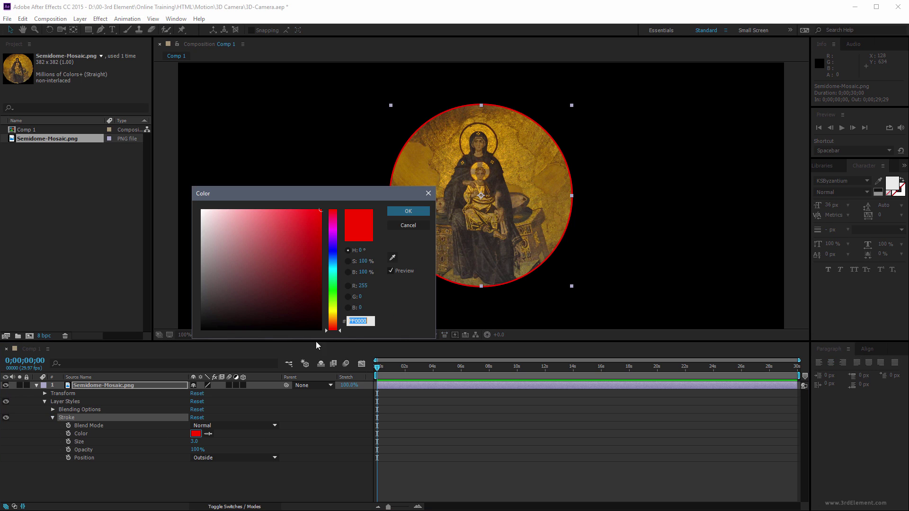
left_click_drag(223, 237, 179, 195)
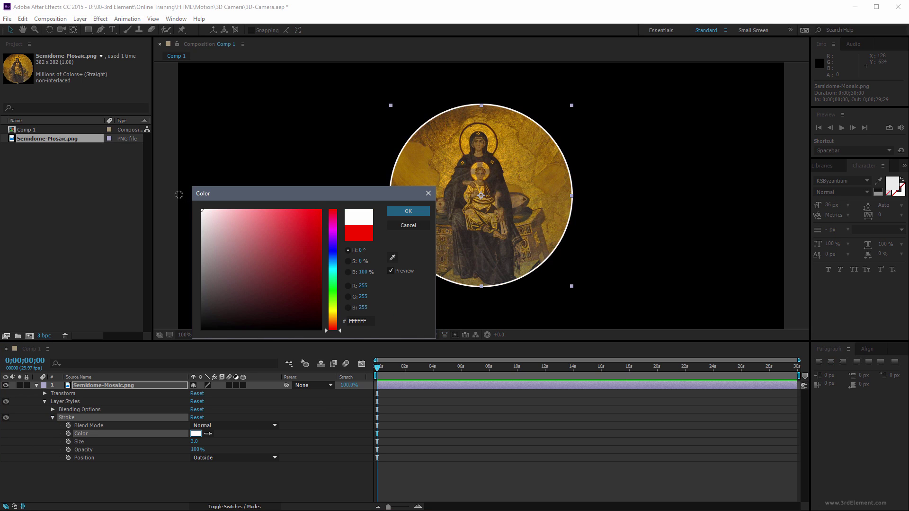
left_click(400, 211)
left_click(194, 442)
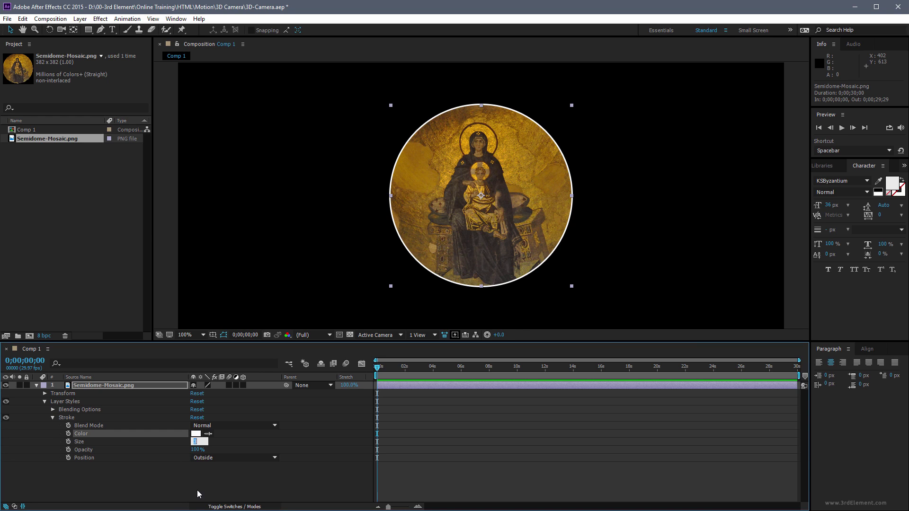
type("6")
left_click(154, 485)
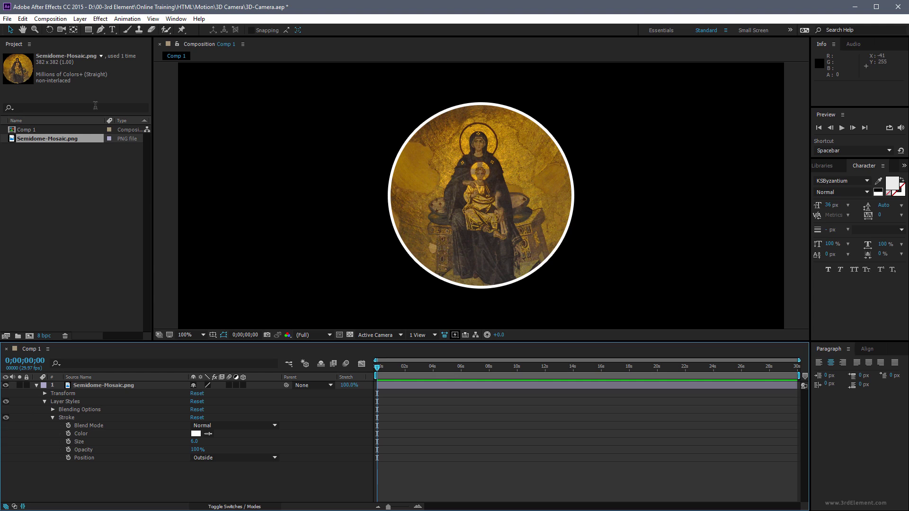
Add a text layer reading "Hagia Sophia" over the mosaic.
left_click(113, 30)
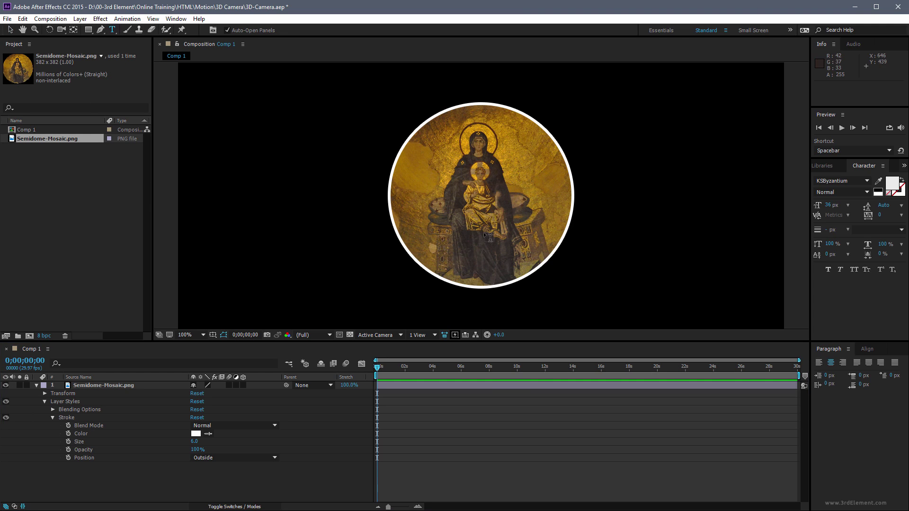
left_click(464, 195)
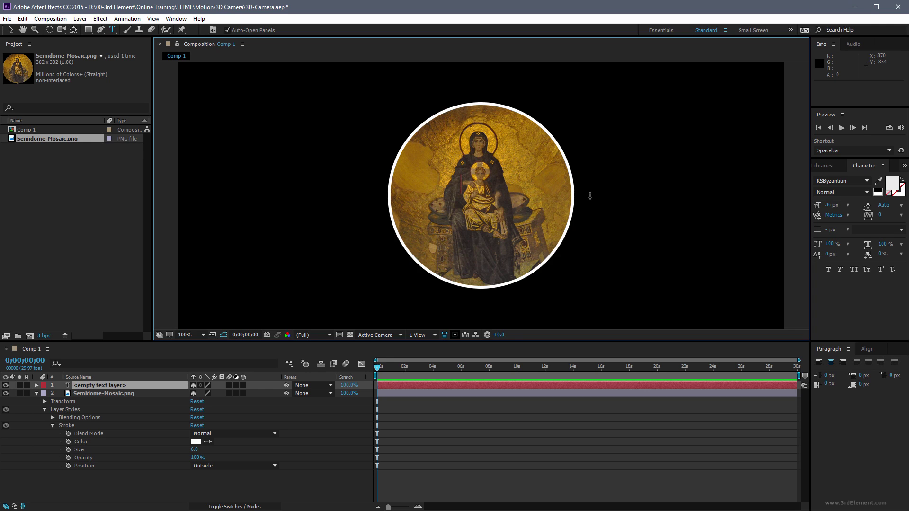
type("Hagia")
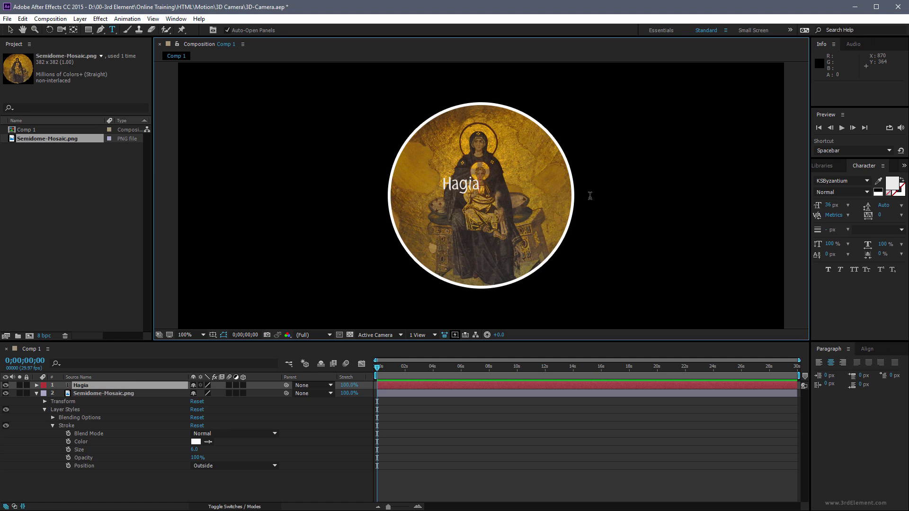
type(" Sophia")
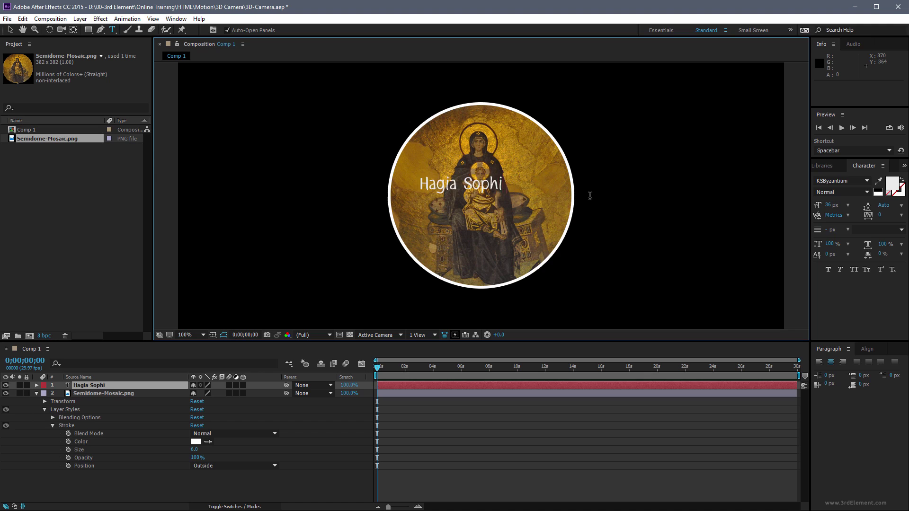
left_click(11, 30)
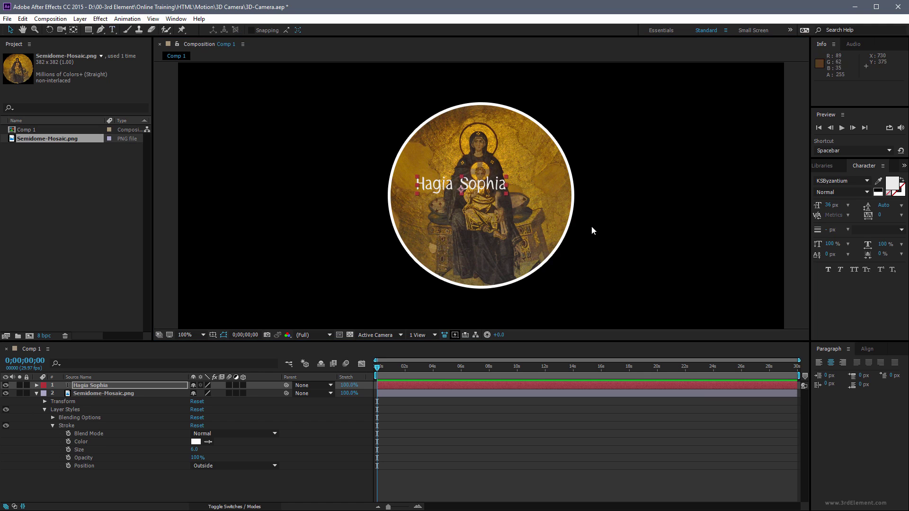
Center the Hagia Sophia text horizontally and vertically in the composition and scale it to about 170%.
left_click(868, 350)
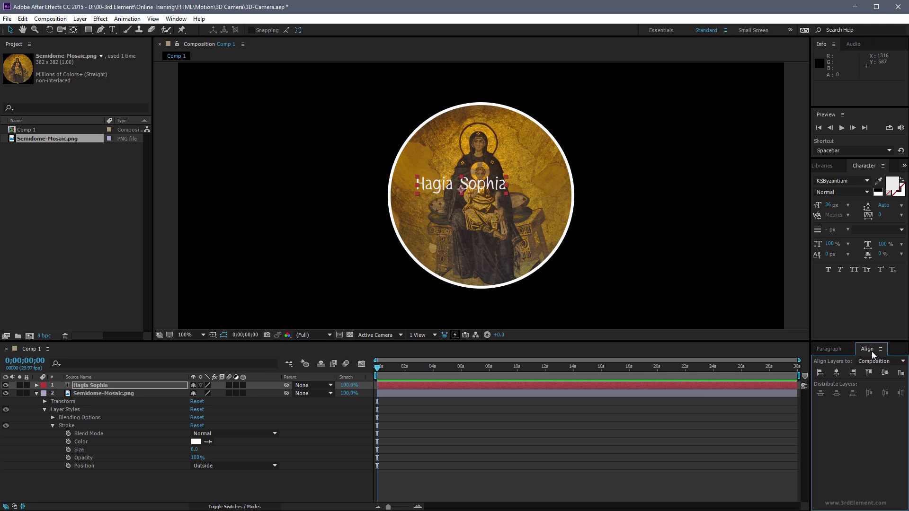
left_click(837, 372)
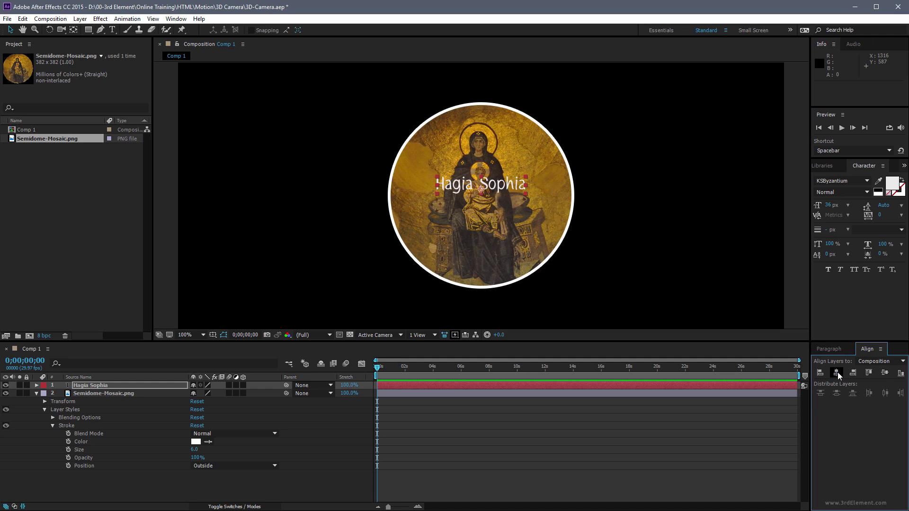
left_click(883, 374)
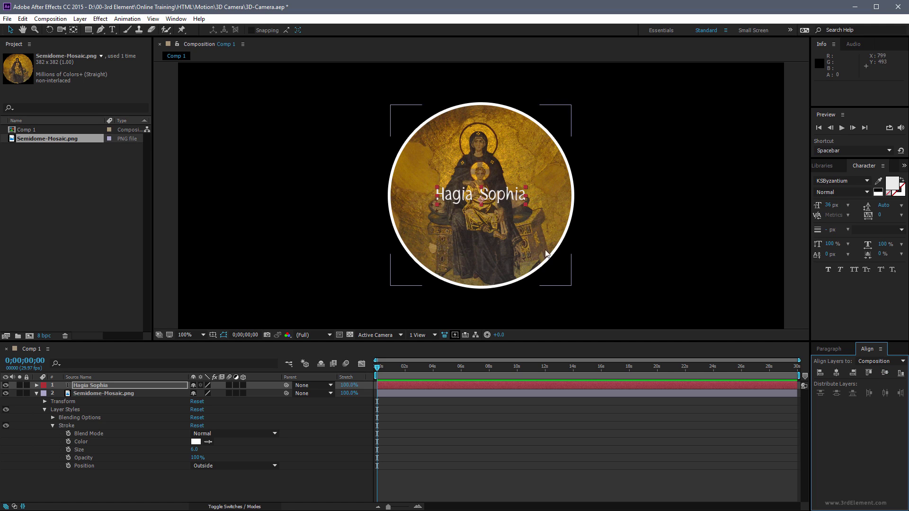
left_click_drag(528, 205, 558, 227)
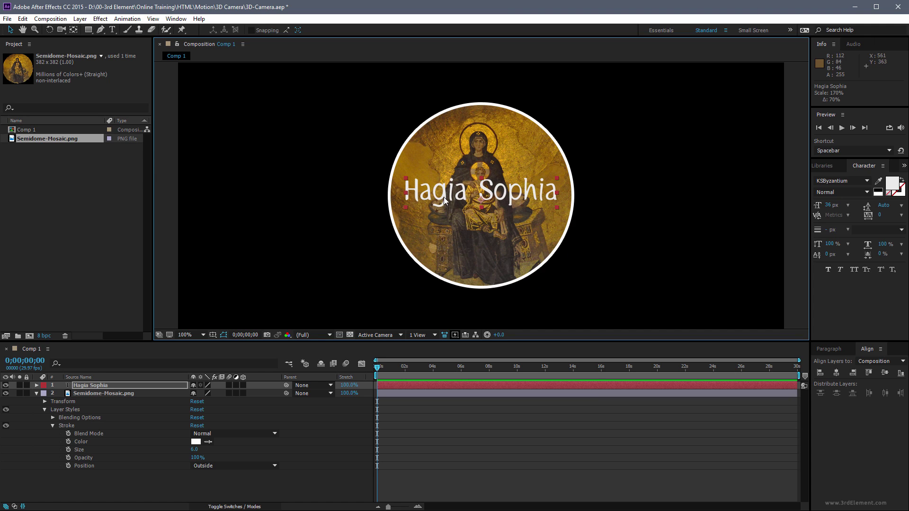
Apply a Drop Shadow layer style to the Hagia Sophia text and collapse the properties of both layers.
left_click(131, 385)
right_click(132, 386)
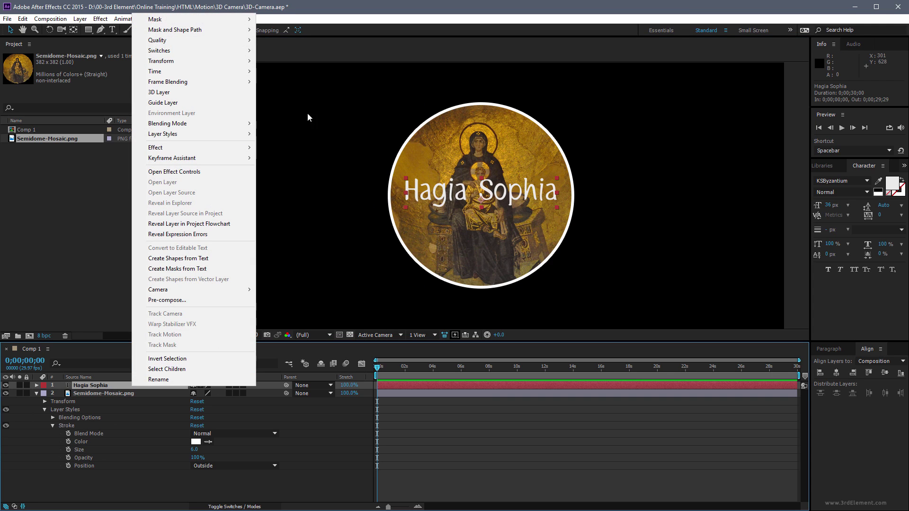
mouse_move(225, 133)
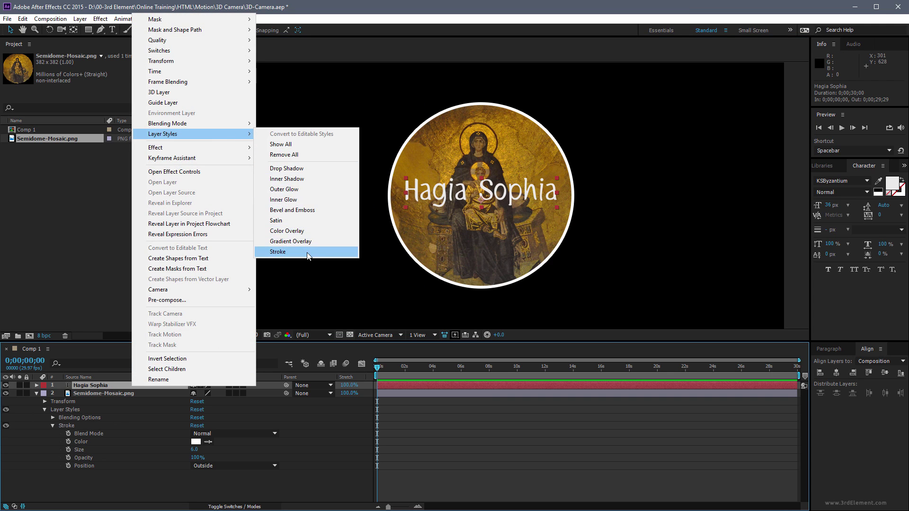
left_click(325, 169)
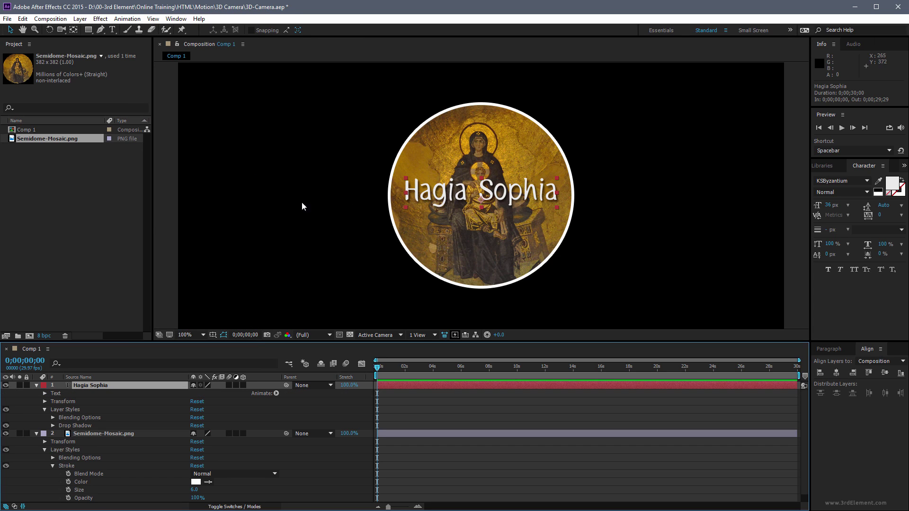
left_click(36, 434)
left_click(37, 385)
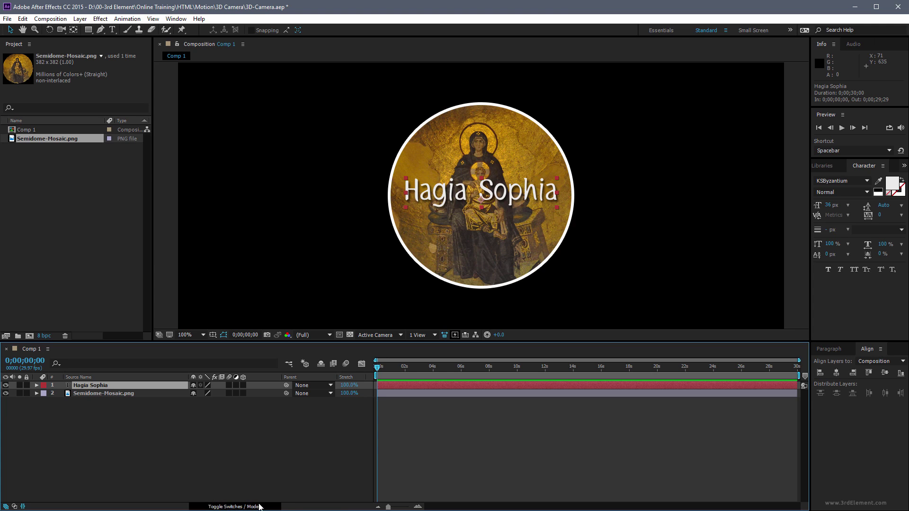
Make both the Hagia Sophia text and the Semidome-Mosaic.png layers 3D.
left_click(232, 506)
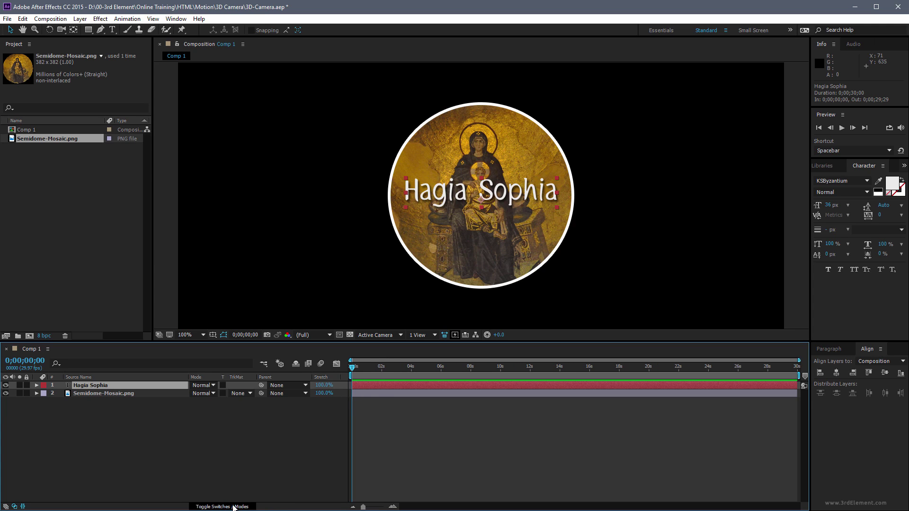
left_click(233, 506)
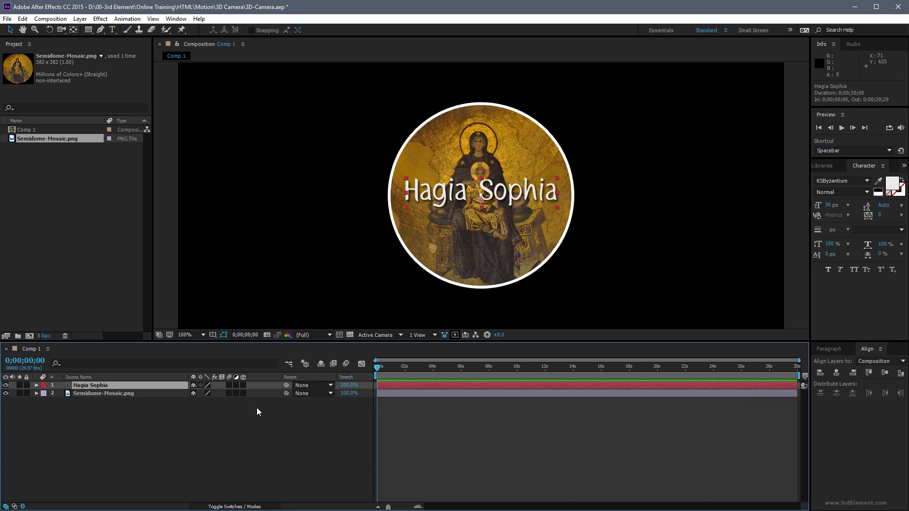
left_click(244, 385)
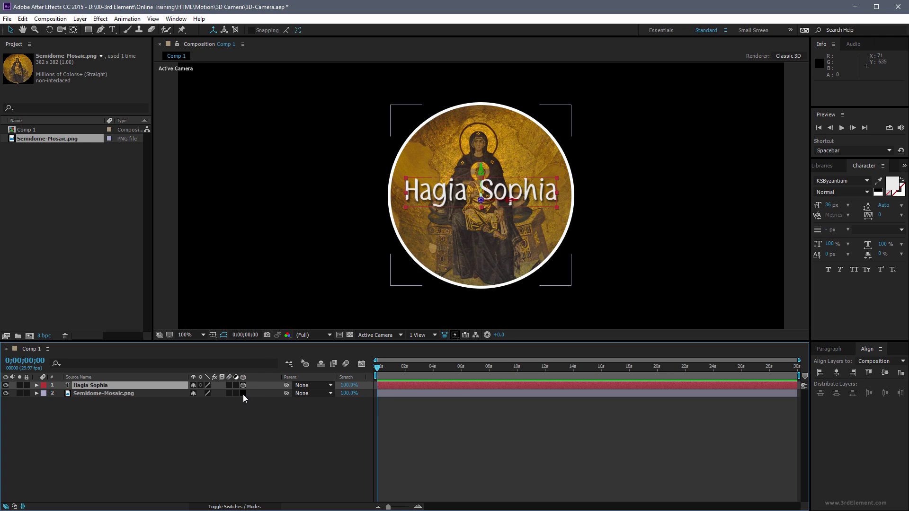
left_click(243, 393)
In the Top view, move the mosaic layer back behind the text to a Z position of about 55.
left_click(388, 335)
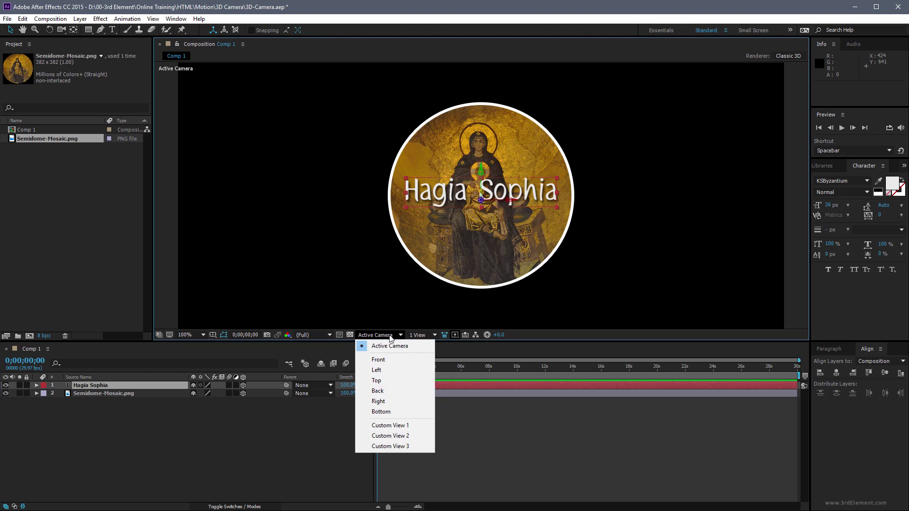
left_click(409, 381)
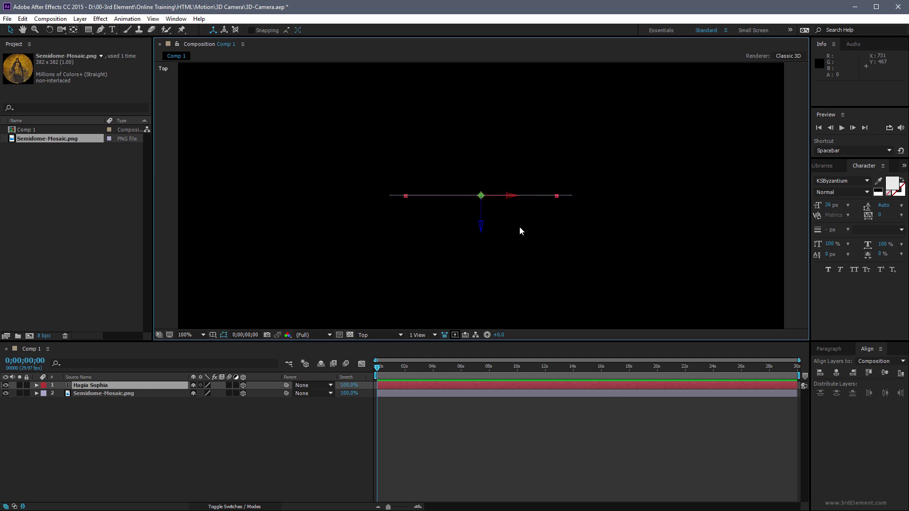
left_click(111, 395)
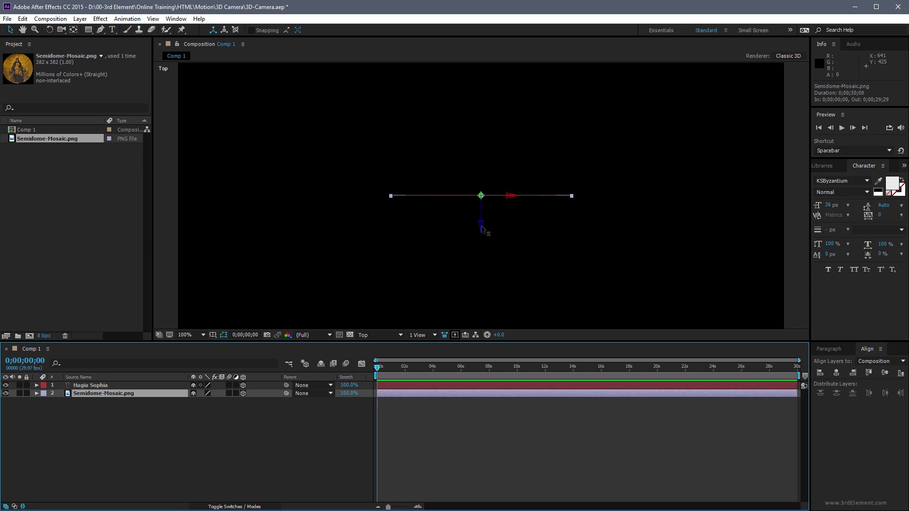
left_click_drag(482, 230, 481, 200)
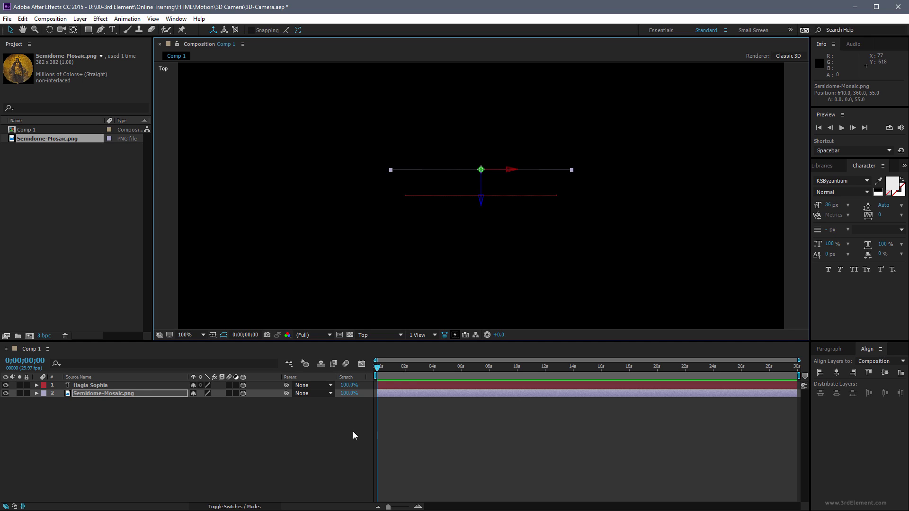
Return the composition view to Active Camera and deselect the mosaic layer.
left_click(371, 335)
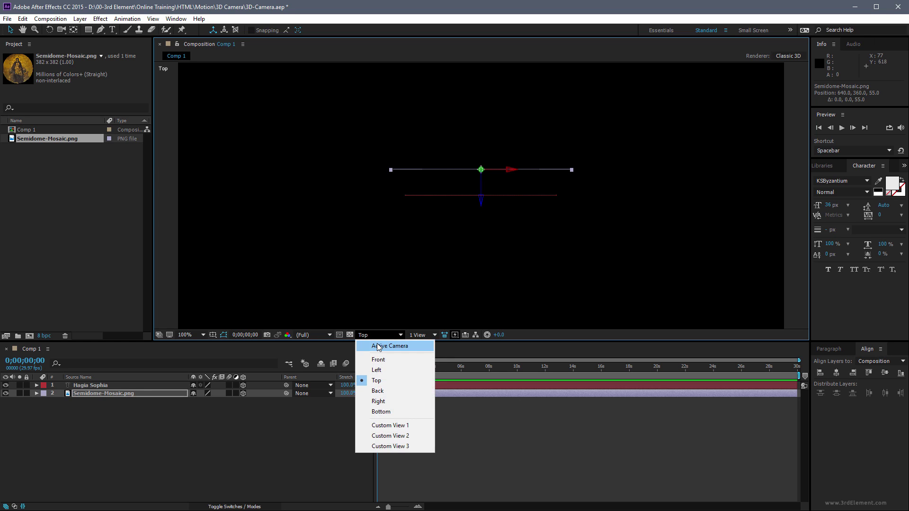
left_click(379, 347)
left_click(265, 270)
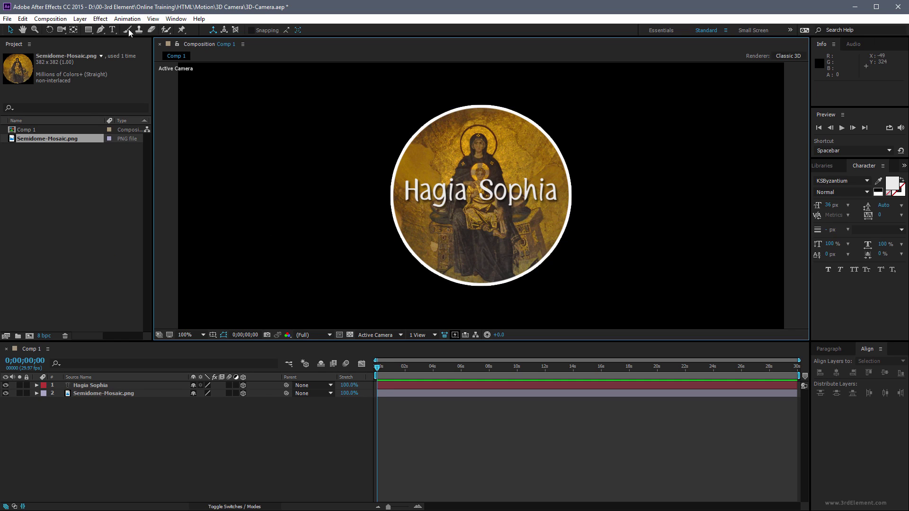
Add a Two-Node Camera with the 35mm preset, named Camera 1, to the composition and save the project.
left_click(80, 21)
left_click(80, 21)
mouse_move(222, 30)
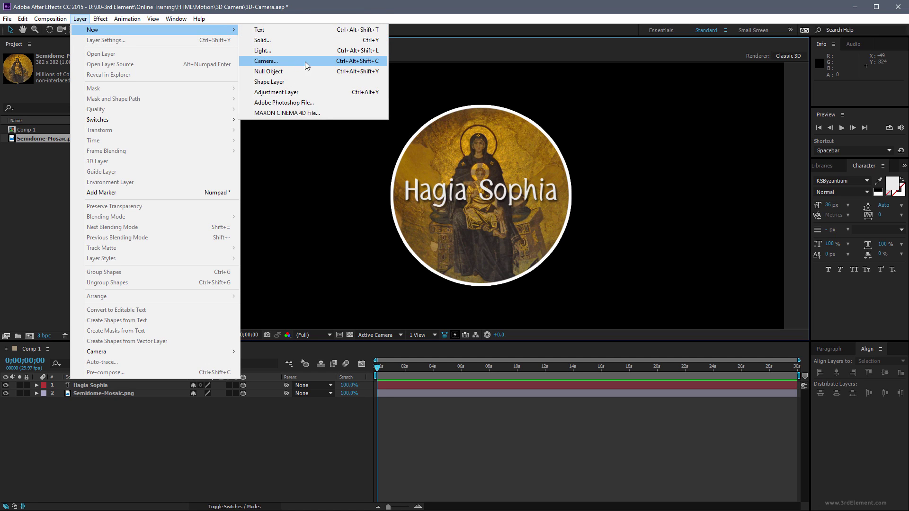
left_click(306, 62)
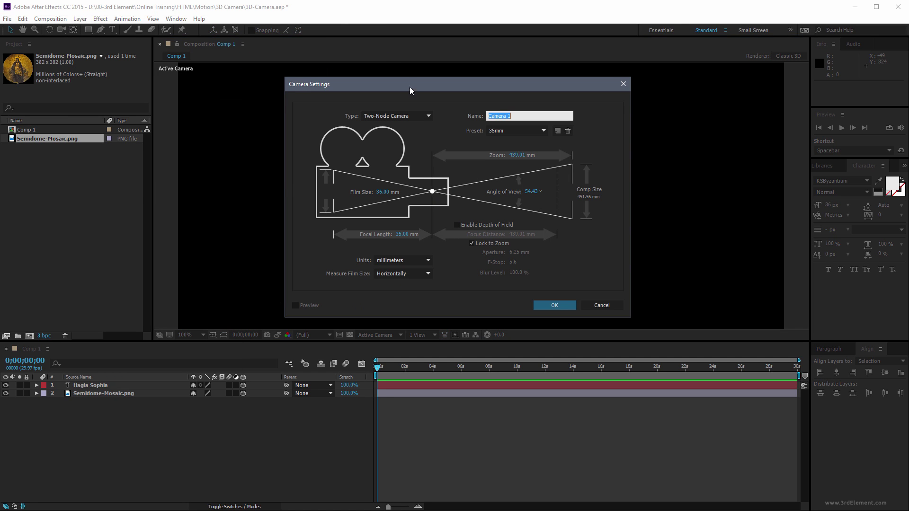
left_click_drag(410, 87, 399, 81)
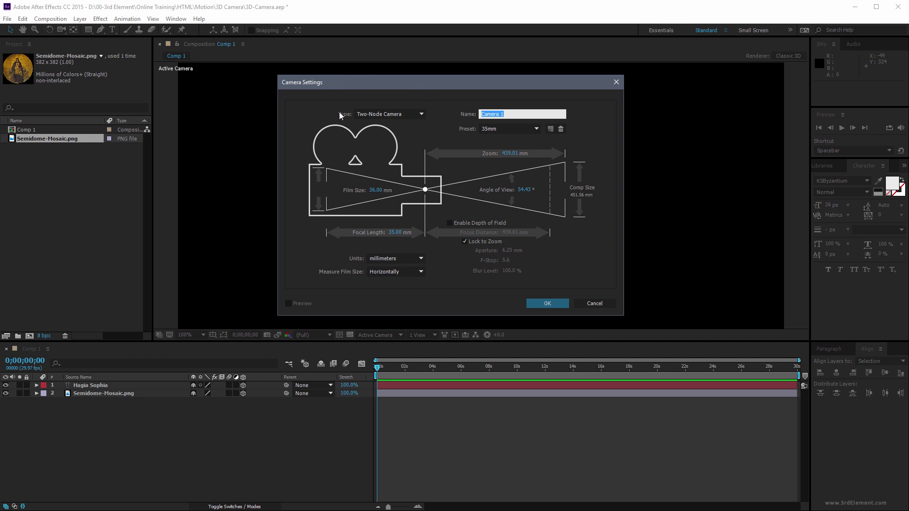
left_click(424, 114)
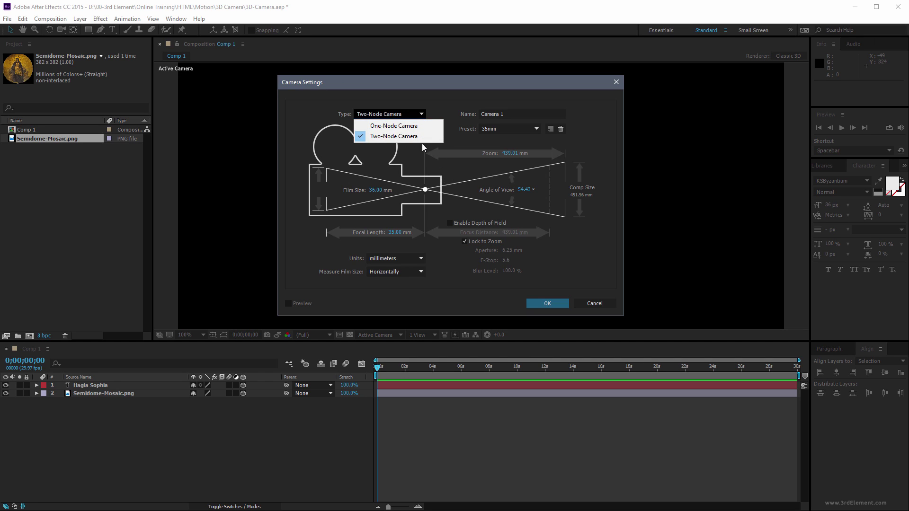
left_click(395, 138)
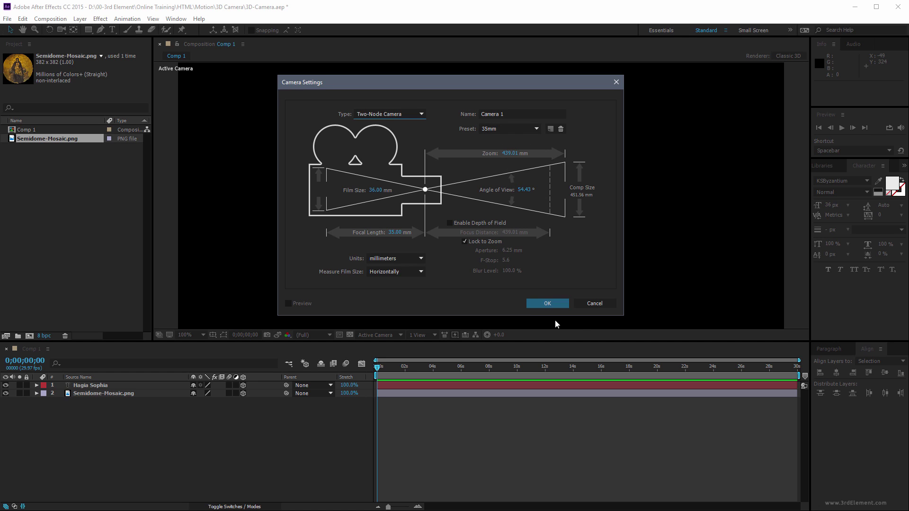
left_click(559, 304)
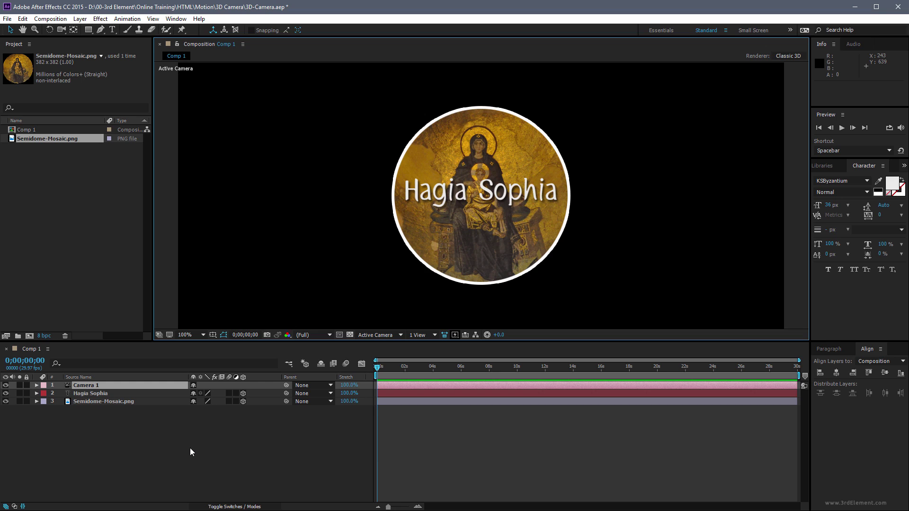
key("ctrl+s")
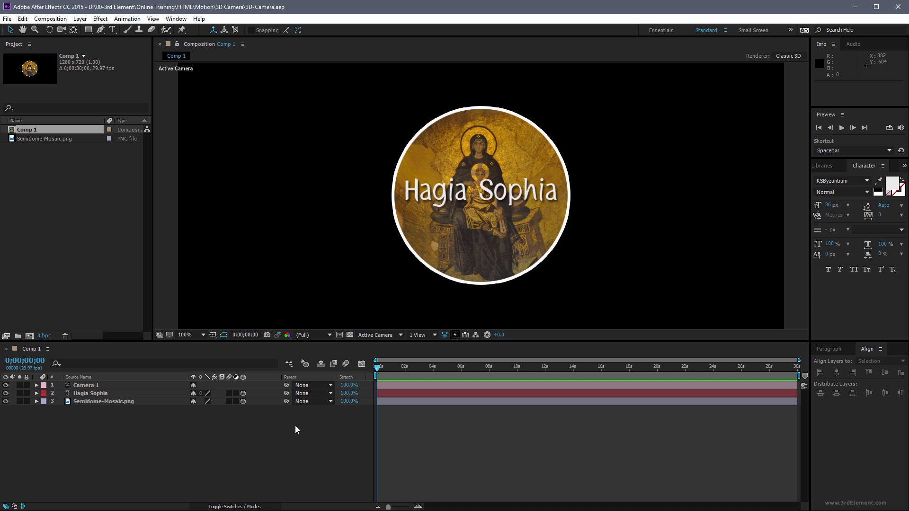
Try orbiting, Z-tracking and XY-tracking the camera with the Unified Camera tool, undoing each move.
left_click(60, 30)
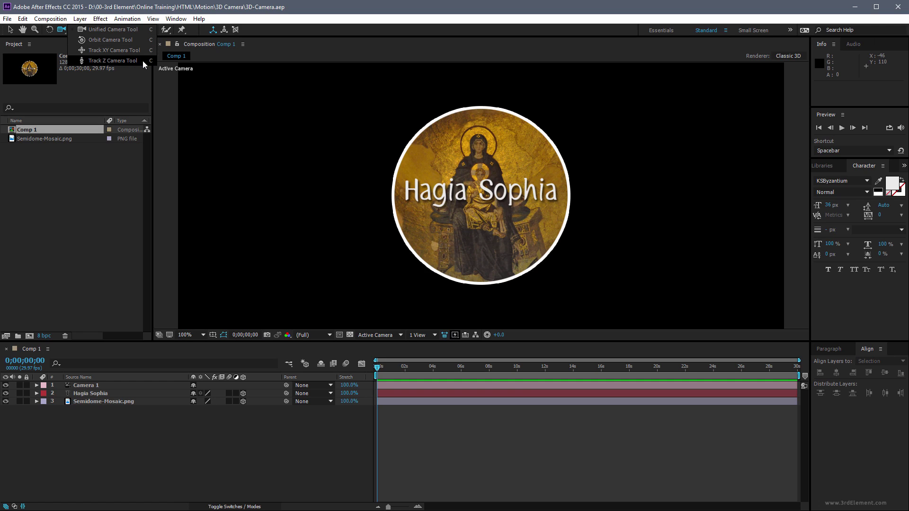
left_click(128, 30)
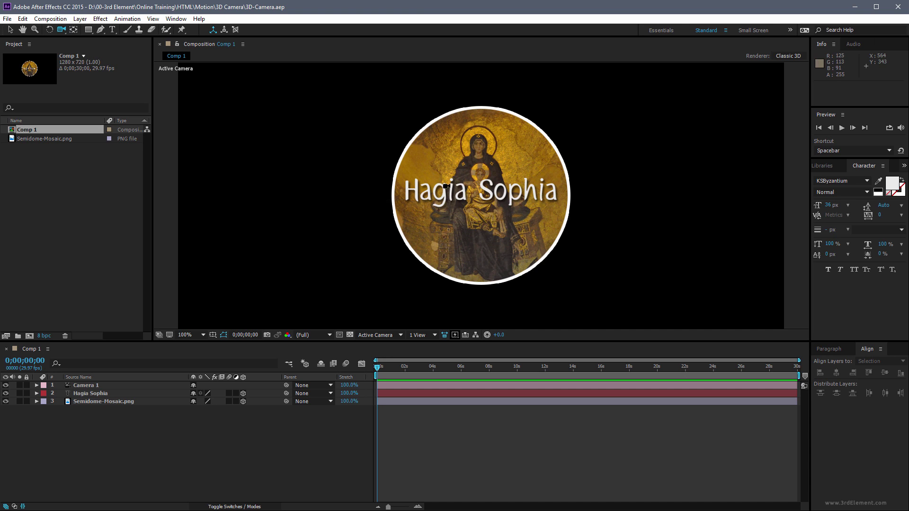
left_click_drag(445, 180, 453, 215)
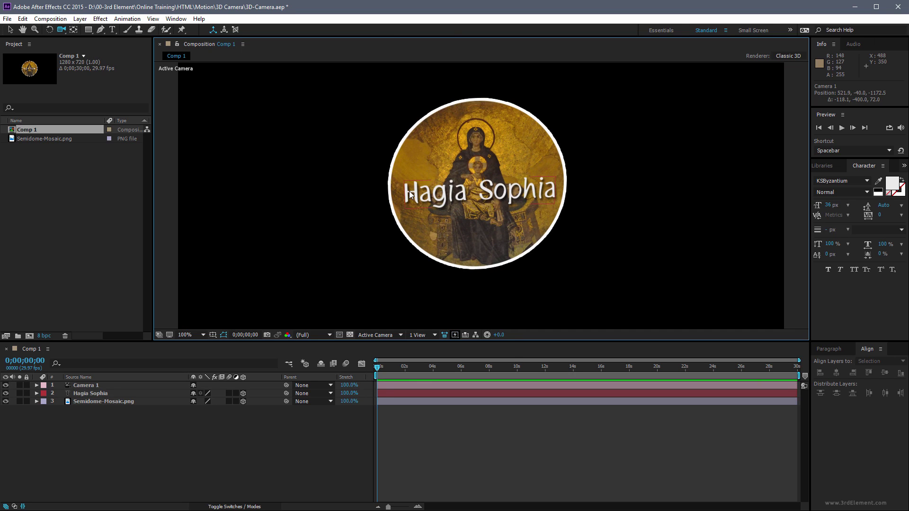
key("ctrl+z")
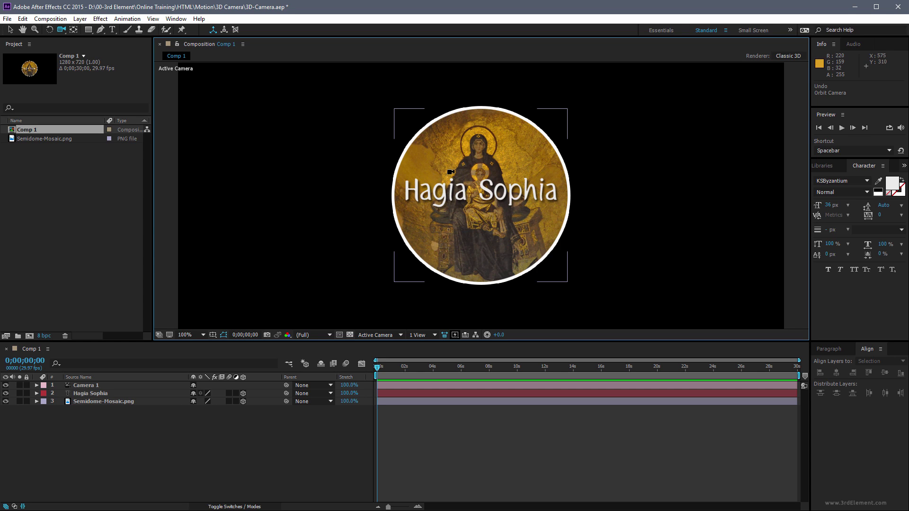
left_click_drag(455, 152, 493, 237)
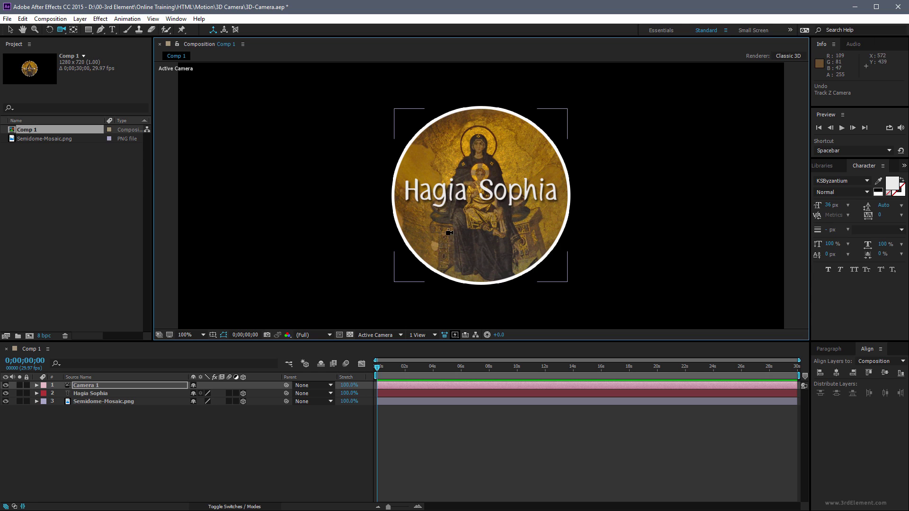
mouse_move(449, 218)
left_mouse_down()
mouse_move(452, 138)
mouse_move(447, 184)
mouse_move(482, 242)
mouse_move(462, 230)
mouse_move(455, 199)
mouse_move(454, 248)
mouse_move(461, 230)
left_mouse_up()
key("ctrl+z")
left_click(60, 30)
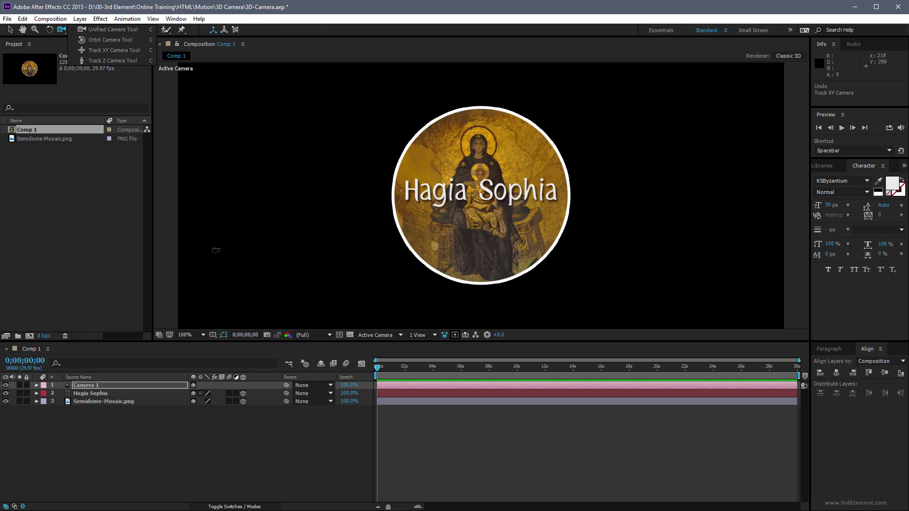
Lock the Hagia Sophia and Semidome-Mosaic.png layers, and reveal only Camera 1's Position and Point of Interest properties.
left_click(26, 393)
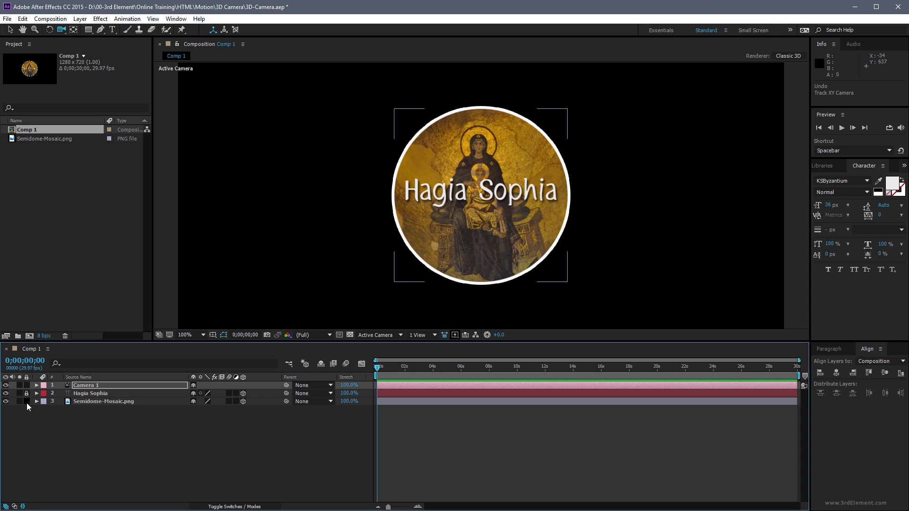
left_click(27, 401)
left_click(83, 386)
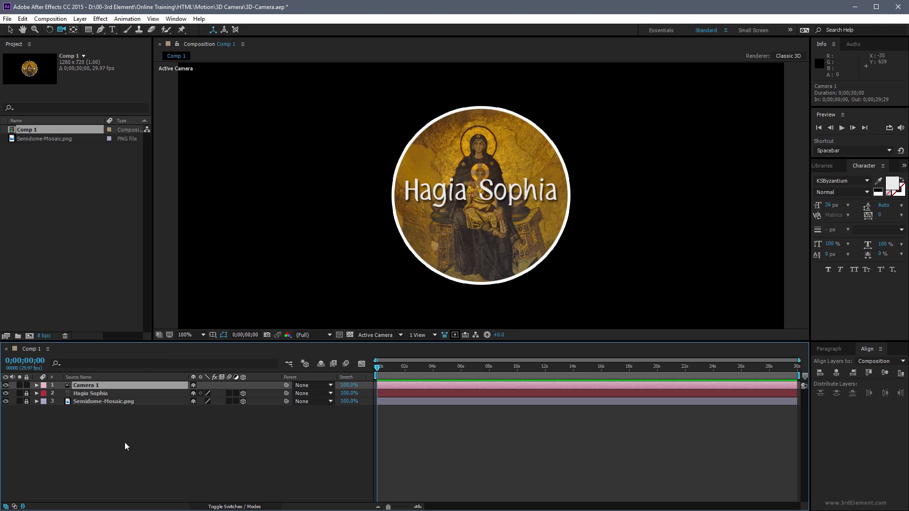
key("p")
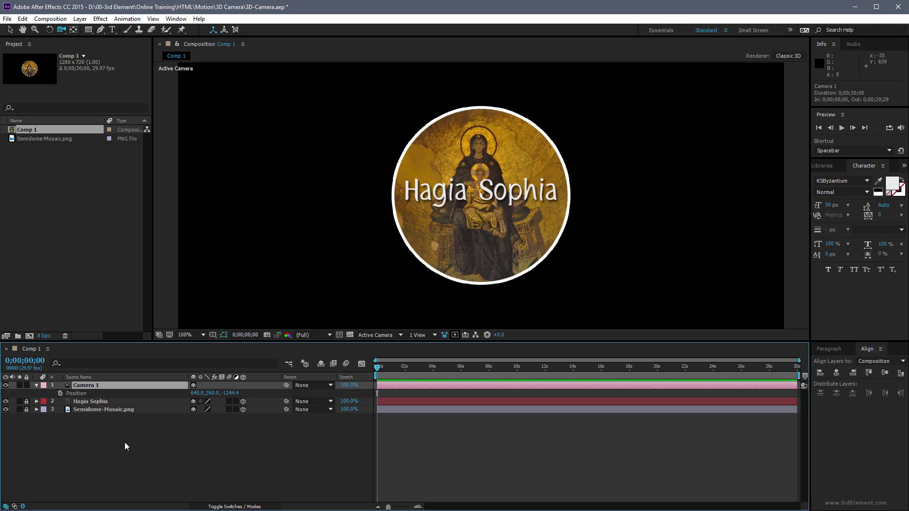
key("shift+a")
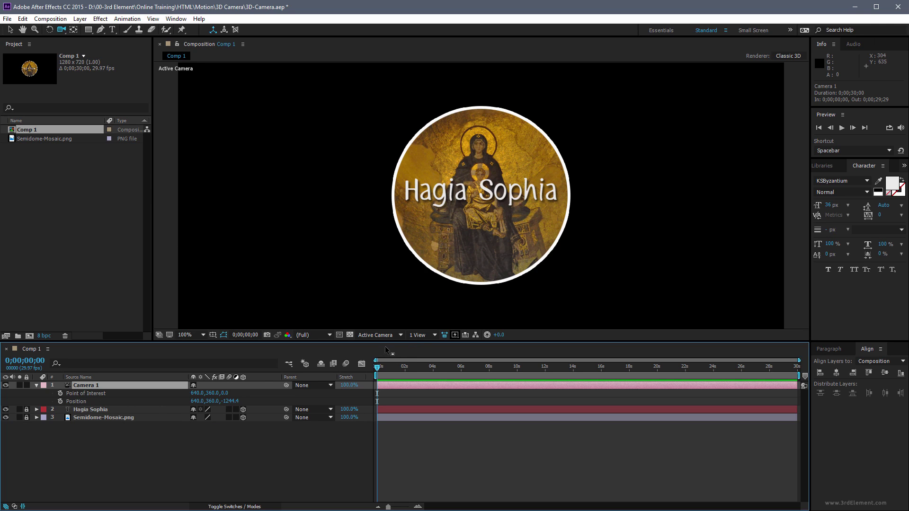
Split the composition into two side-by-side views and frame the whole camera in the Top view at 25% magnification.
left_click(419, 335)
left_click(481, 359)
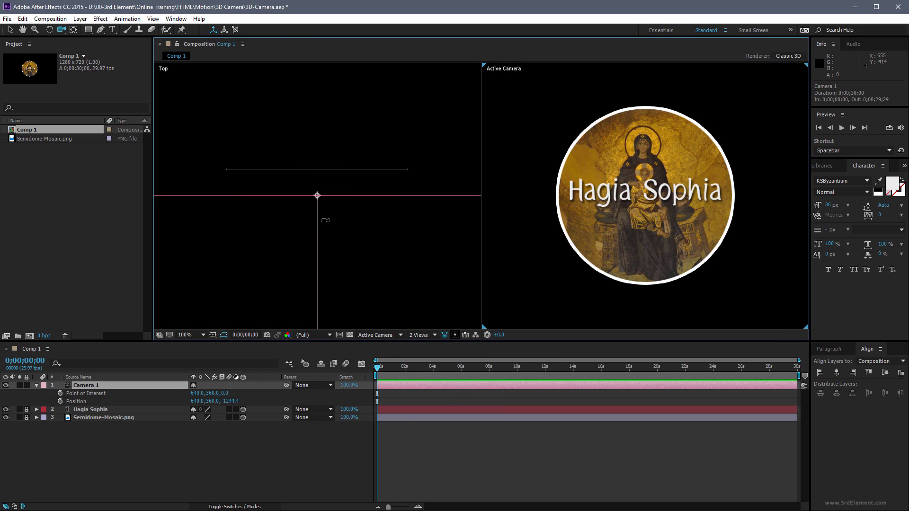
scroll(351, 202, "down", 5)
key("h")
left_click_drag(388, 279, 376, 222)
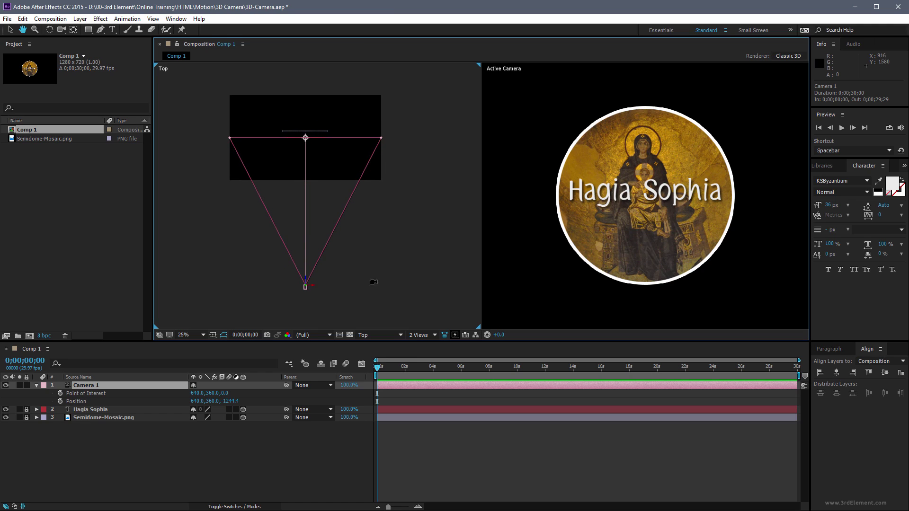
Orbit Camera 1 around its point of interest in the Active Camera view, to a position of about 568, -35, -1178.
key("c")
key("c")
mouse_move(677, 171)
left_mouse_down()
mouse_move(608, 251)
mouse_move(678, 245)
mouse_move(668, 164)
left_mouse_up()
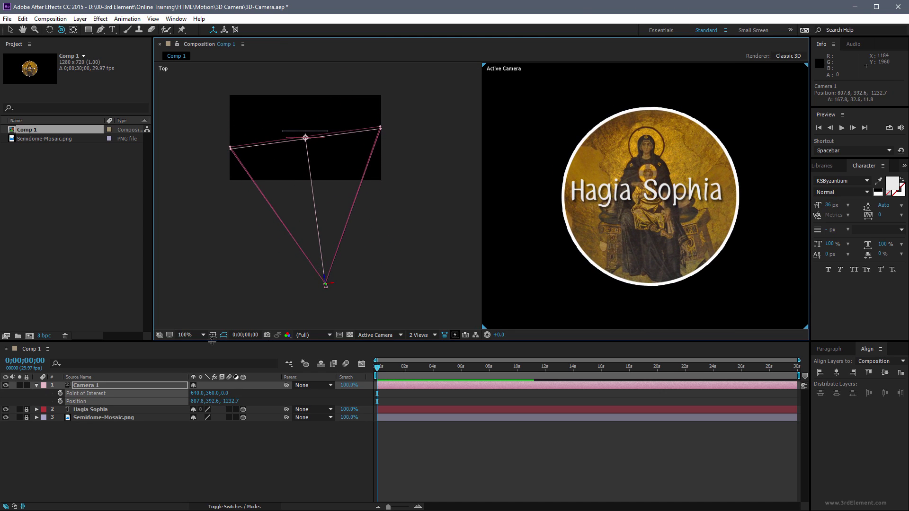
left_click_drag(665, 196, 686, 227)
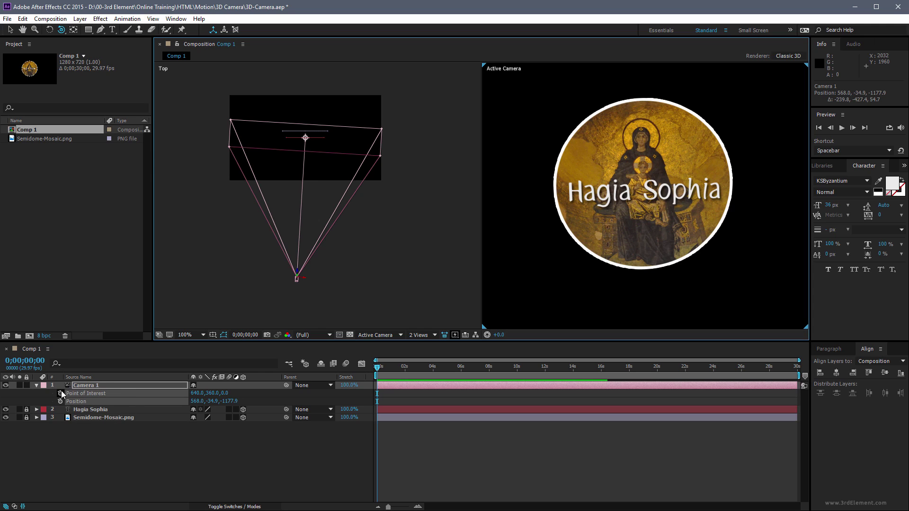
Expand all of Camera 1's transform properties and reset them to their defaults.
left_click(37, 385)
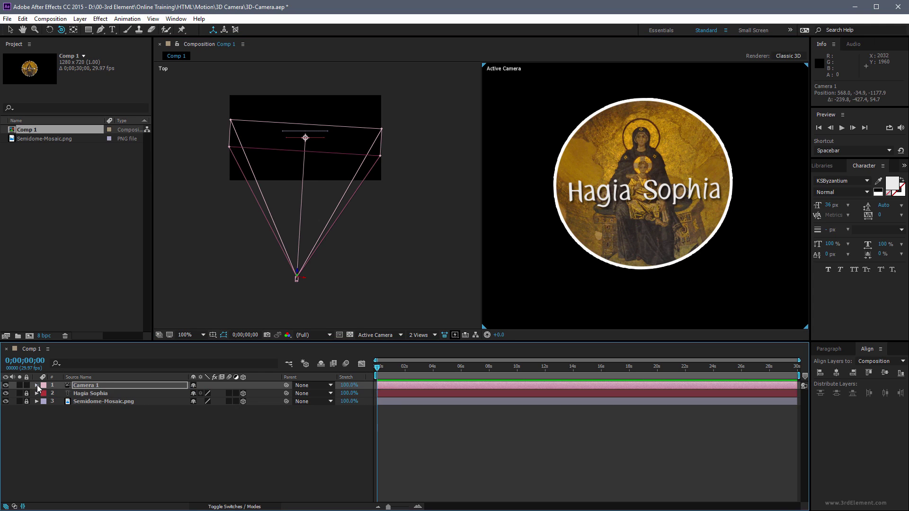
left_click(37, 385)
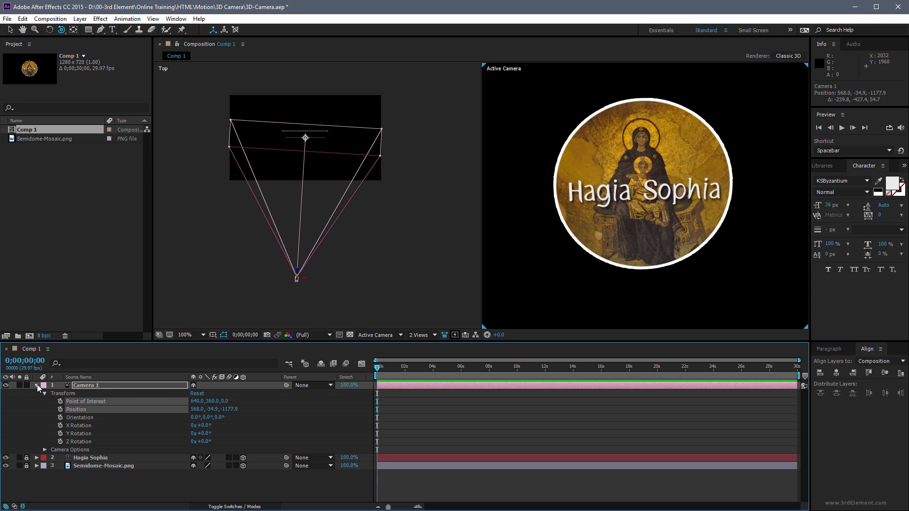
left_click(198, 394)
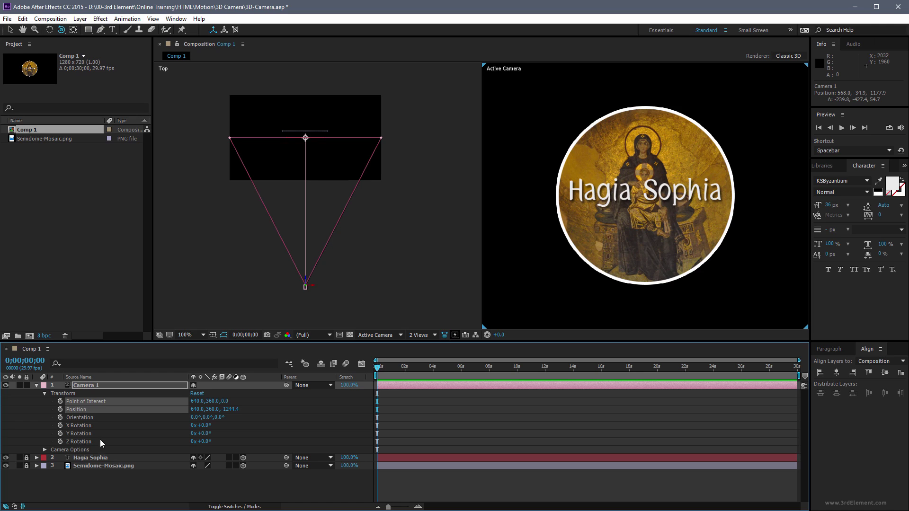
Hide the Orientation and the X, Y and Z Rotation properties of Camera 1 in the timeline.
left_click(87, 442, "alt+shift")
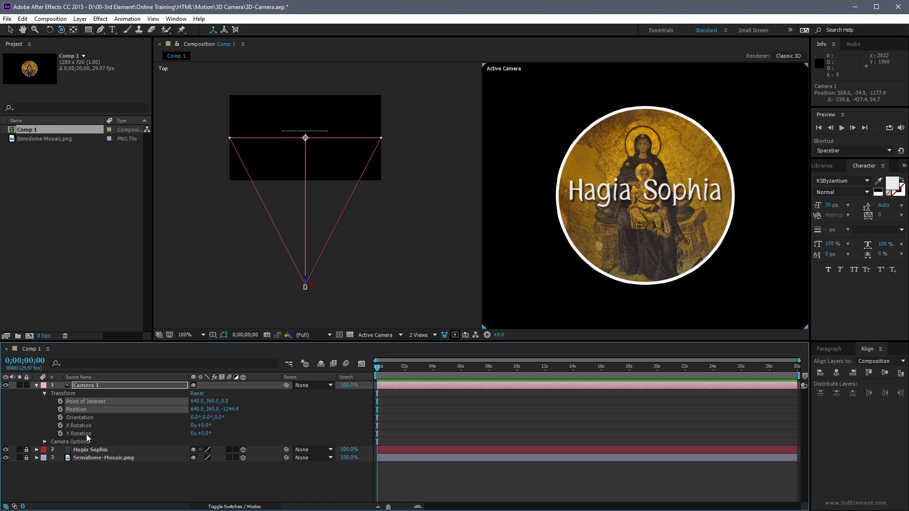
left_click(86, 433, "alt+shift")
left_click(86, 425, "alt+shift")
left_click(85, 418, "alt+shift")
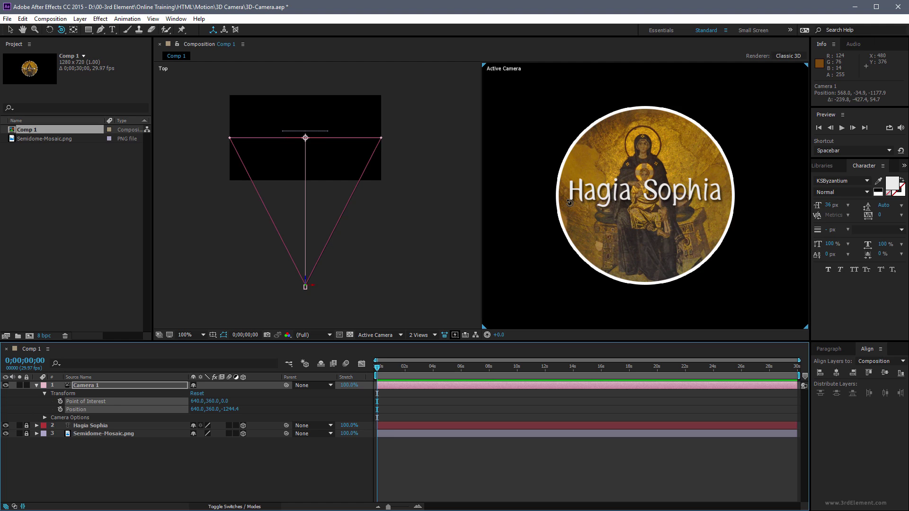
Try the Track XY and Track Z Camera tools on Camera 1, resetting its transform after each move.
key("c")
mouse_move(645, 242)
left_mouse_down()
mouse_move(677, 250)
mouse_move(662, 187)
mouse_move(634, 279)
mouse_move(632, 194)
mouse_move(654, 273)
mouse_move(573, 277)
mouse_move(668, 253)
mouse_move(681, 198)
mouse_move(679, 238)
mouse_move(650, 191)
mouse_move(663, 268)
mouse_move(649, 164)
mouse_move(645, 327)
mouse_move(611, 244)
mouse_move(571, 247)
mouse_move(636, 243)
left_mouse_up()
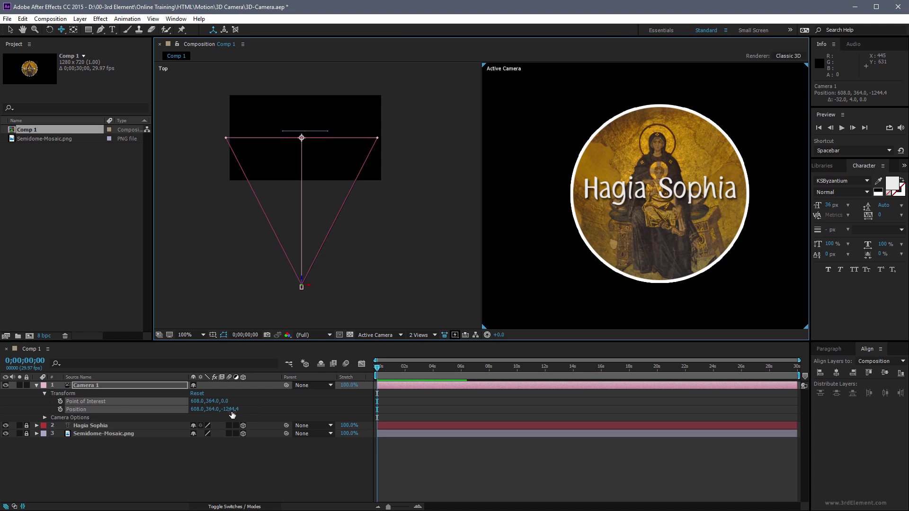
left_click(196, 394)
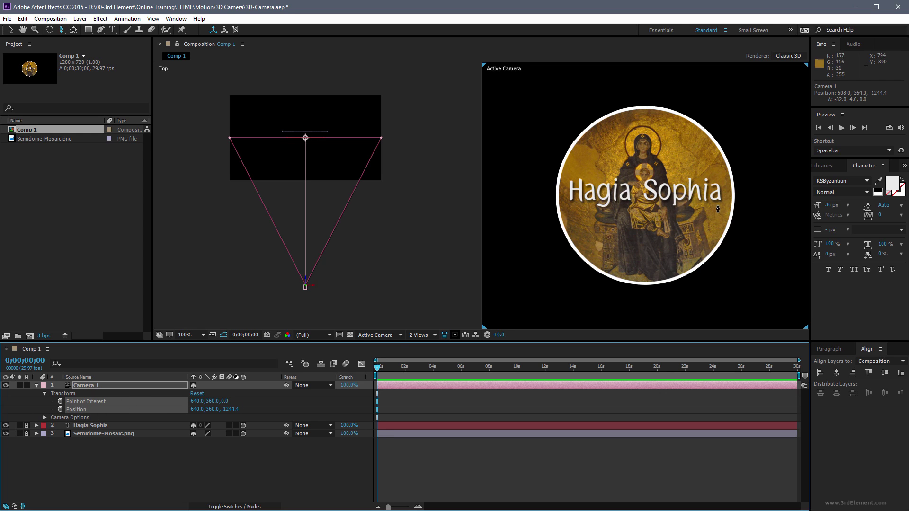
mouse_move(644, 238)
left_mouse_down()
mouse_move(616, 123)
mouse_move(630, 189)
mouse_move(634, 152)
mouse_move(661, 308)
mouse_move(640, 165)
mouse_move(668, 310)
mouse_move(649, 208)
mouse_move(655, 284)
mouse_move(651, 190)
mouse_move(652, 222)
left_mouse_up()
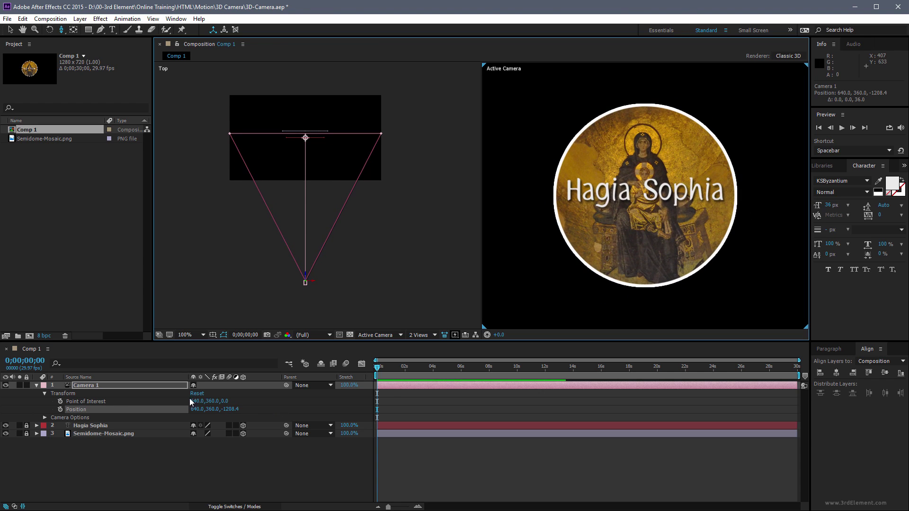
left_click(202, 394)
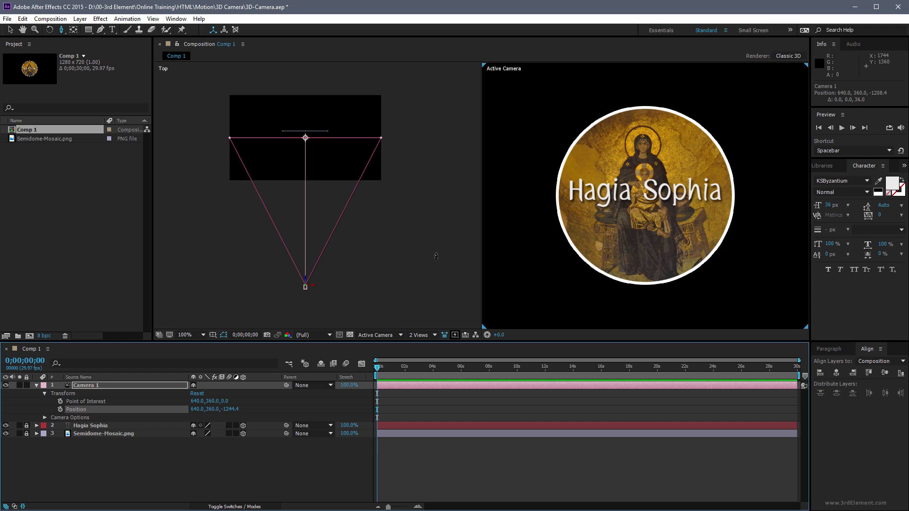
Save the project and return to the Selection tool.
key("ctrl+s")
key("v")
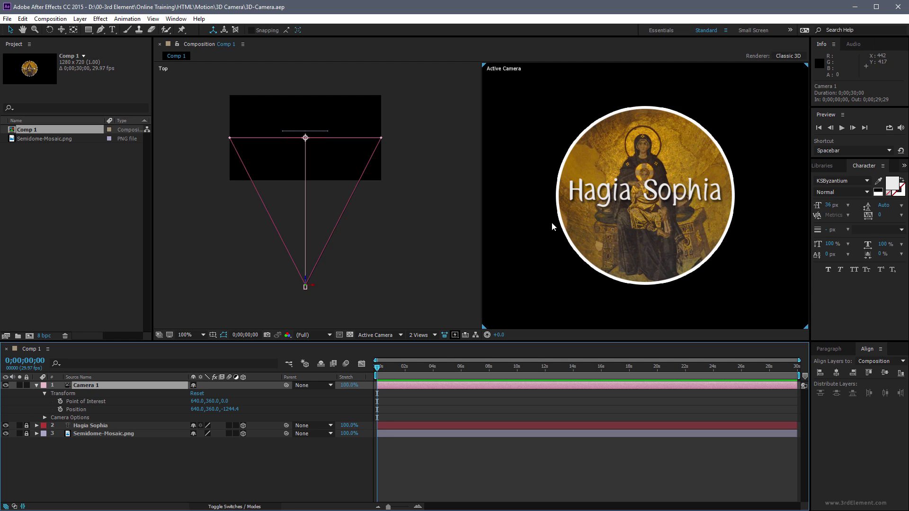
Try tracking and orbiting Camera 1 in the Active Camera view with successive camera tools, and reset its transform.
key("c")
left_click_drag(623, 246, 594, 179)
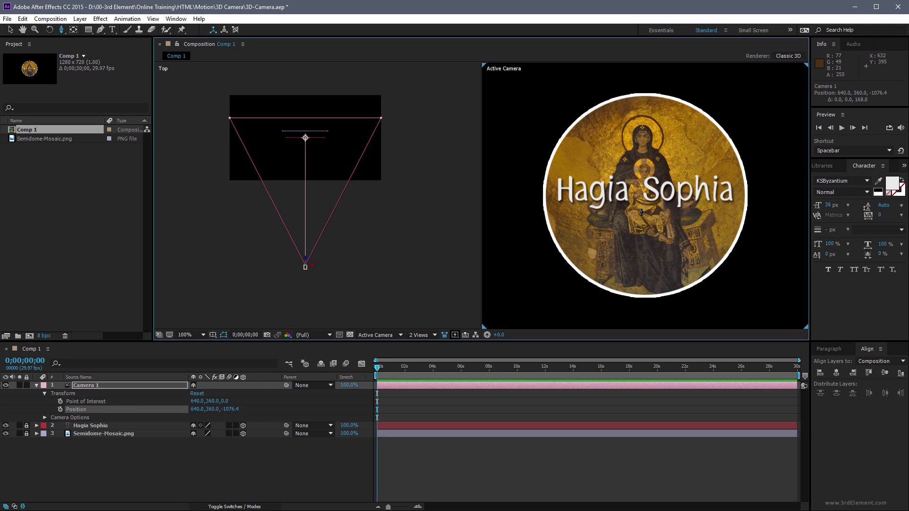
key("c")
left_click_drag(641, 212, 653, 195)
key("c")
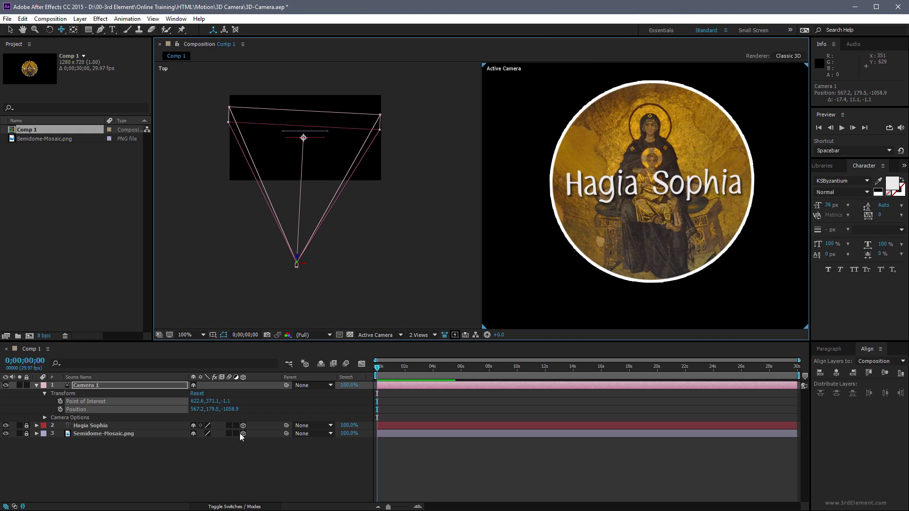
left_click(201, 393)
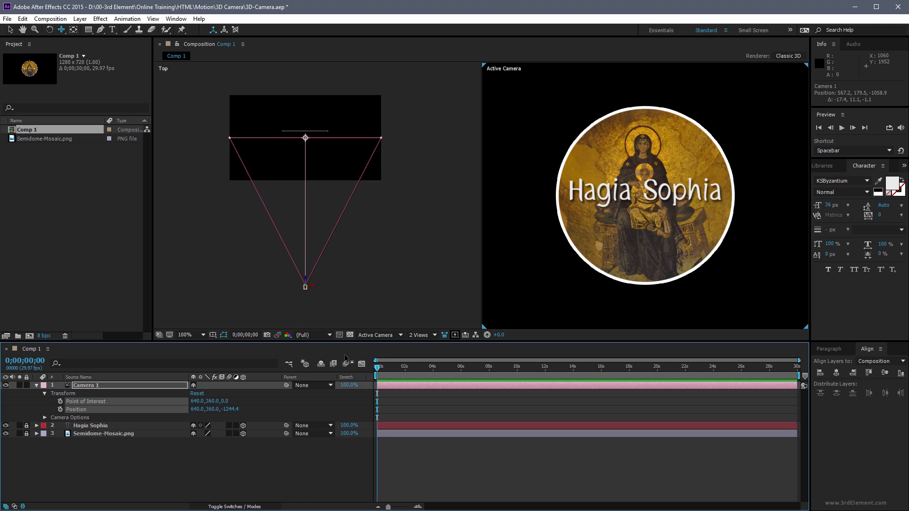
left_click(350, 277)
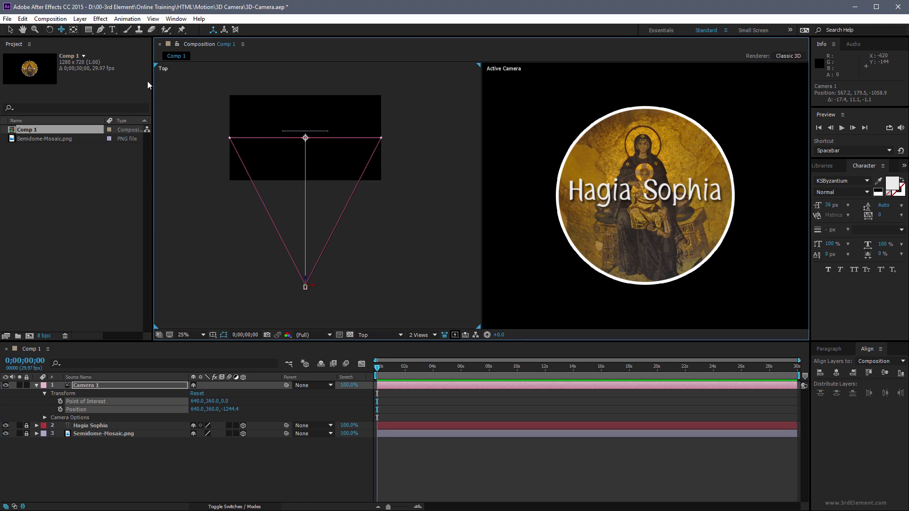
Set the magnification of the Top view to 100%.
left_click(397, 335)
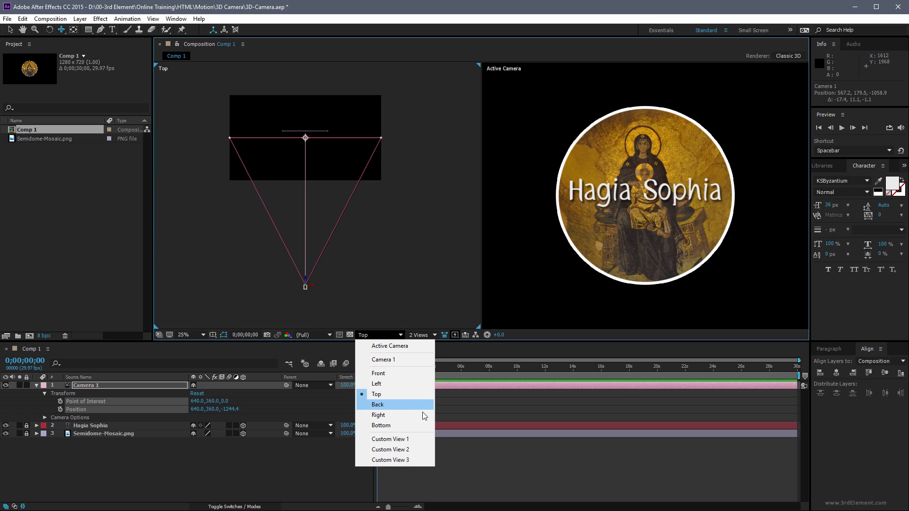
left_click(415, 259)
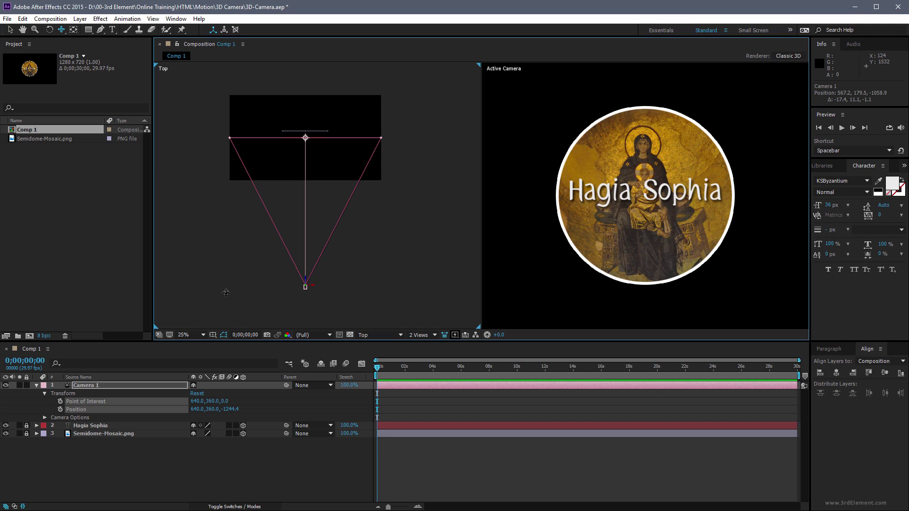
left_click(201, 335)
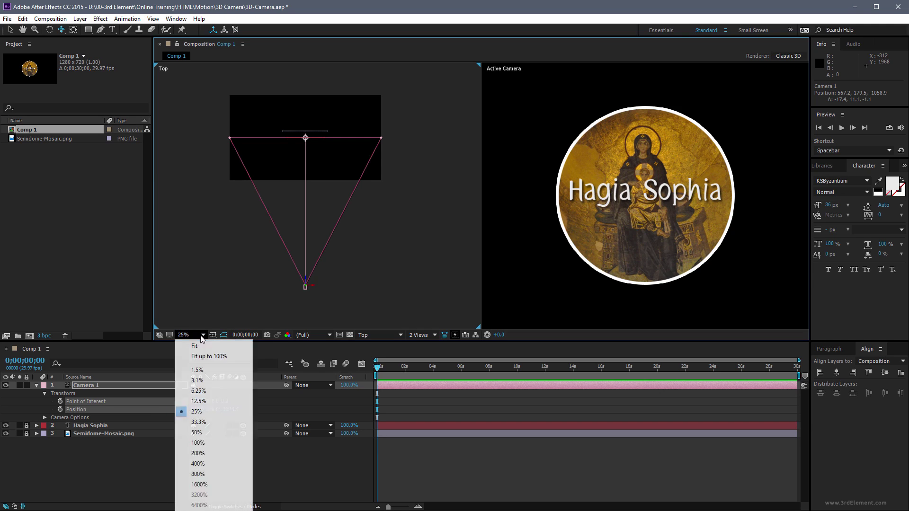
left_click(218, 442)
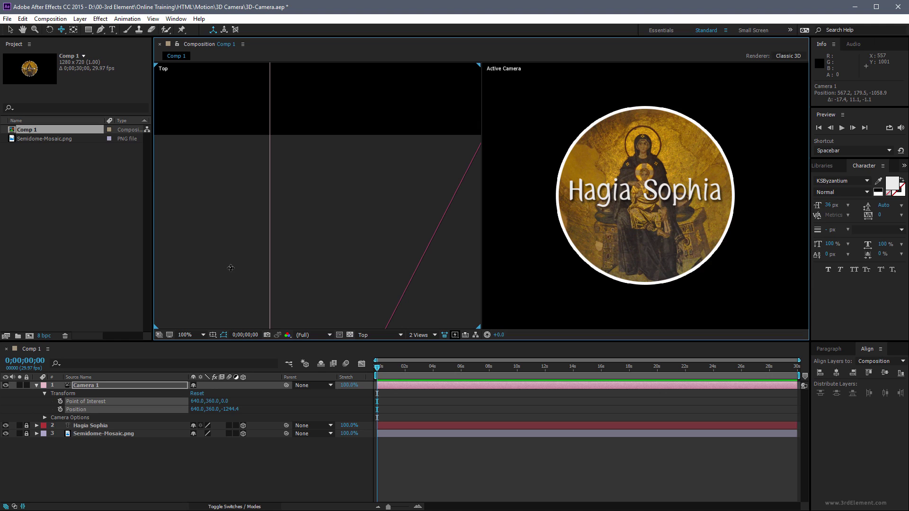
Zoom the Top view out with the Track Z Camera tool and pan it until all of Camera 1's frustum is in frame.
key("c")
left_click_drag(303, 169, 304, 298)
left_click_drag(297, 127, 297, 269)
left_click_drag(288, 105, 317, 218)
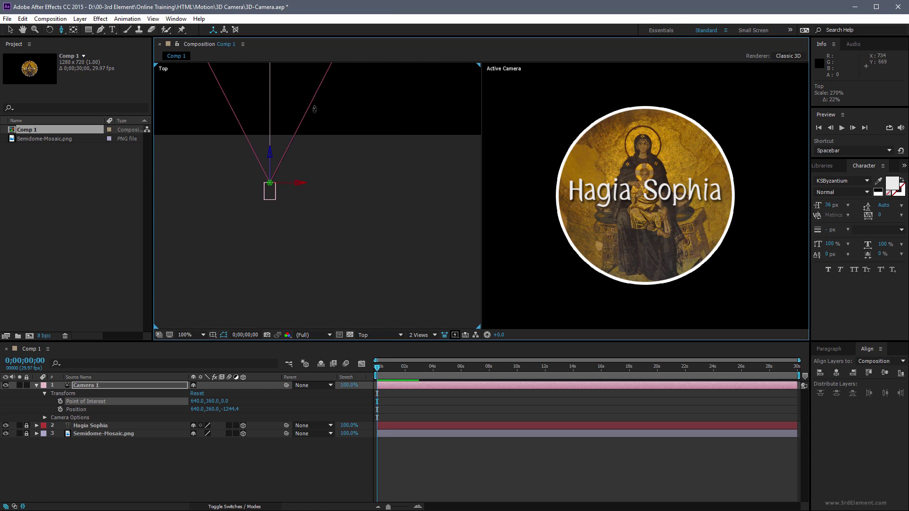
left_click_drag(315, 109, 333, 205)
left_click_drag(325, 119, 349, 209)
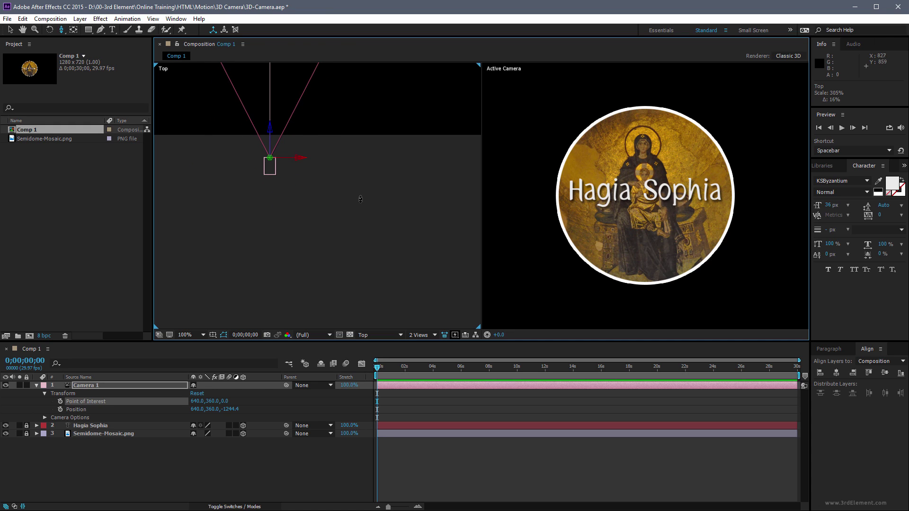
key("space")
left_click_drag(318, 127, 347, 265)
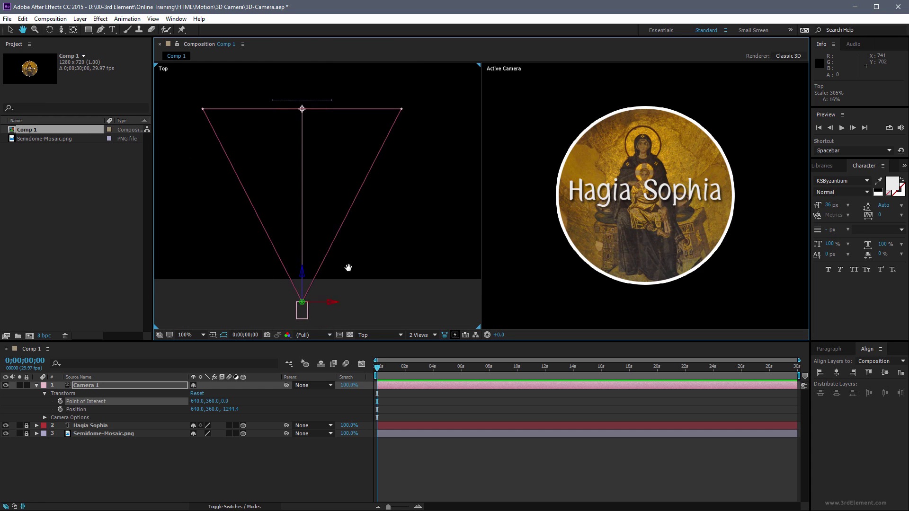
left_click_drag(310, 160, 328, 306)
left_click_drag(318, 167, 317, 186)
key("space")
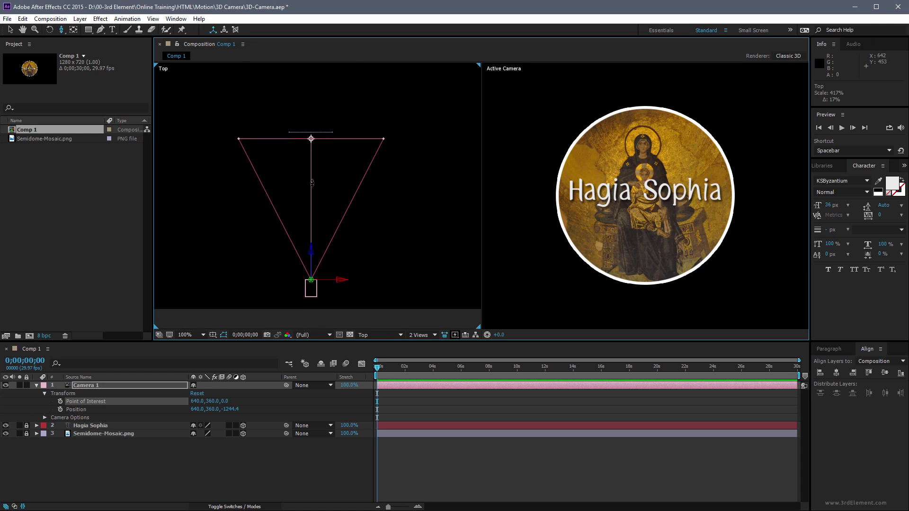
Shift the Top view with the Track XY Camera tool and adjust its scale to about 360% with the Track Z Camera tool.
key("c")
key("c")
key("c")
left_click_drag(311, 191, 309, 140)
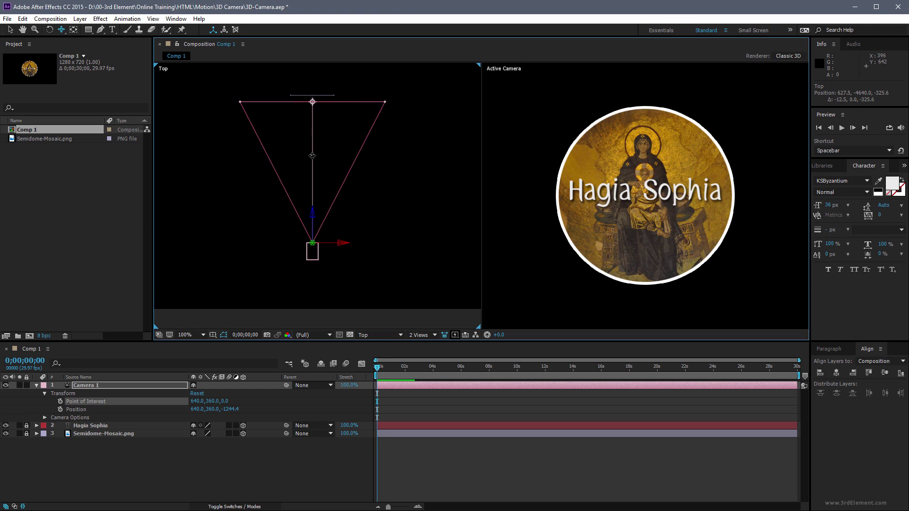
key("c")
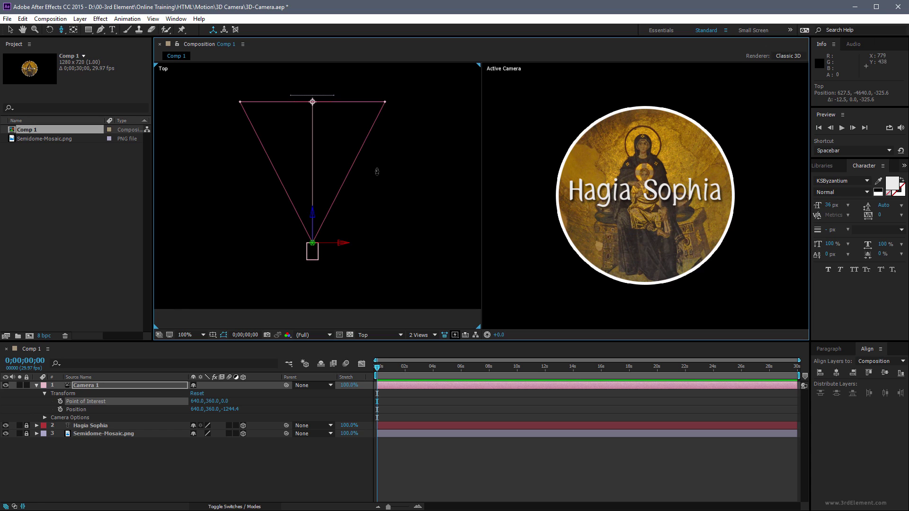
left_click_drag(376, 171, 348, 72)
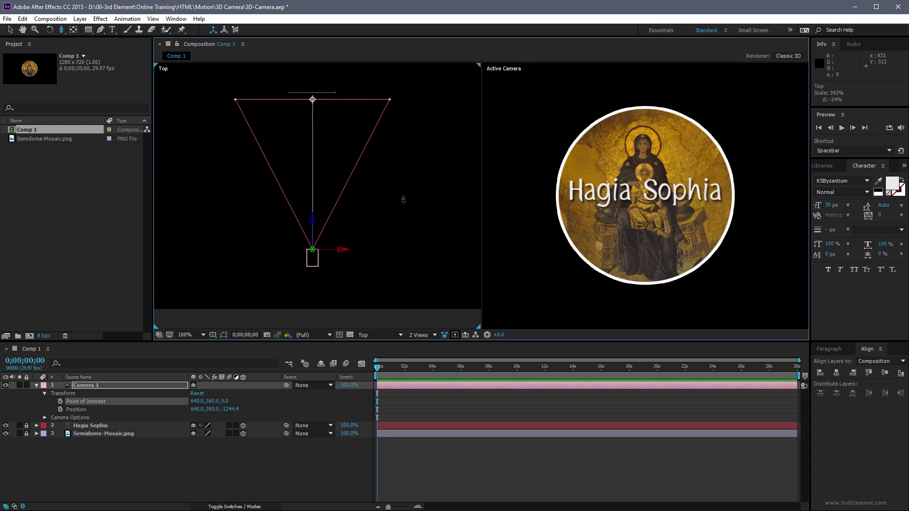
left_click_drag(403, 200, 380, 116)
left_click_drag(420, 221, 417, 201)
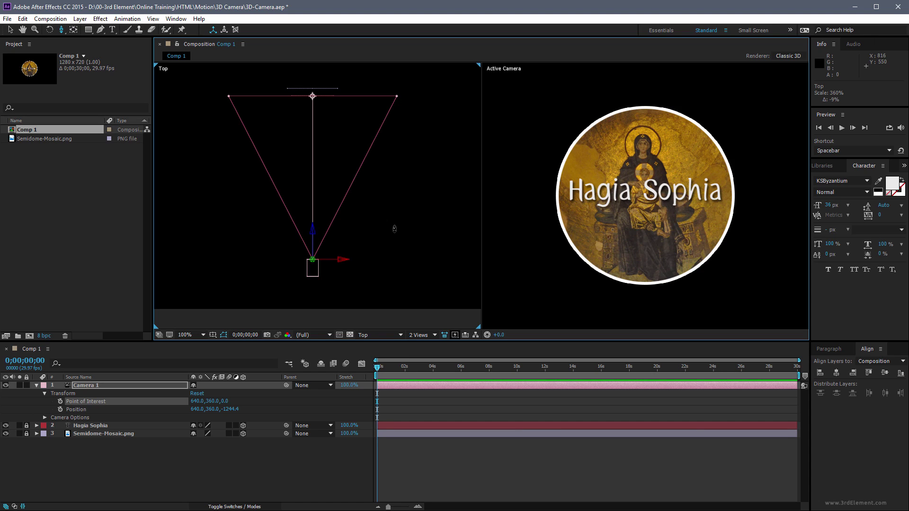
left_click(61, 29)
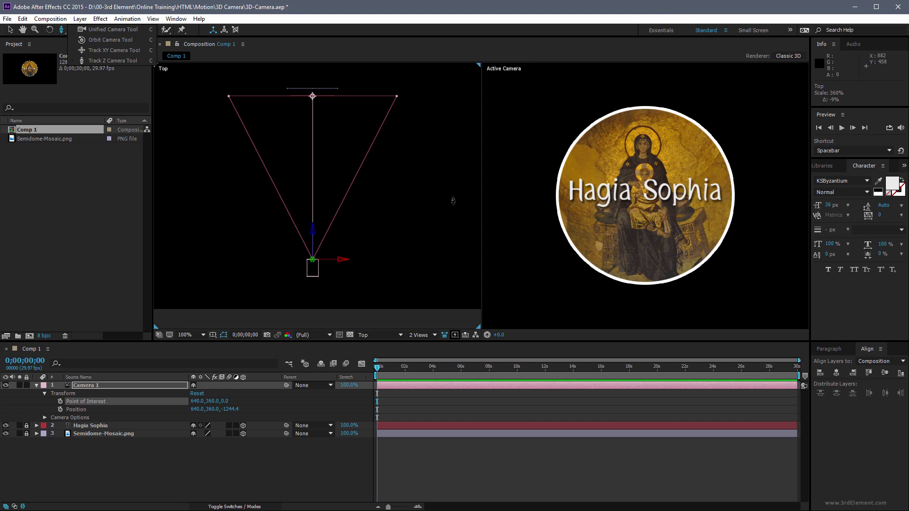
Change the Top view to Custom View 1 and pull it back until Camera 1 and its whole frustum are in frame.
left_click(400, 336)
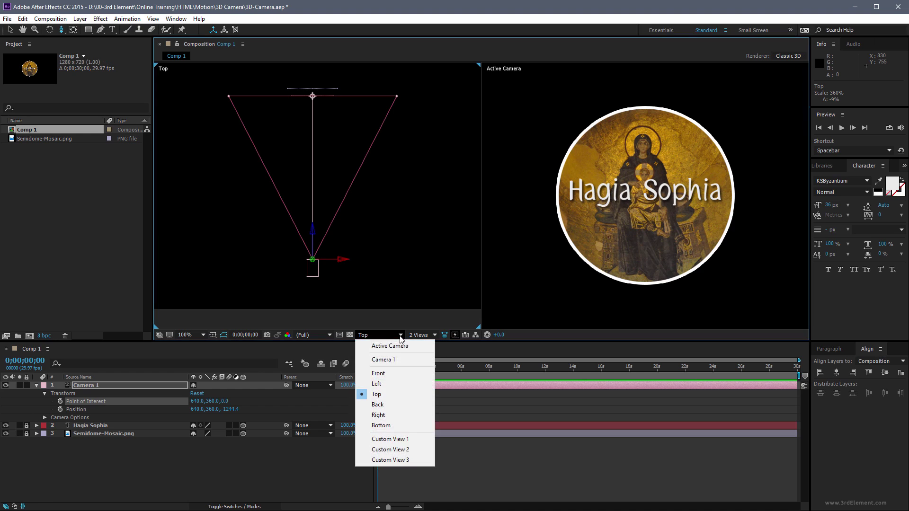
left_click(423, 443)
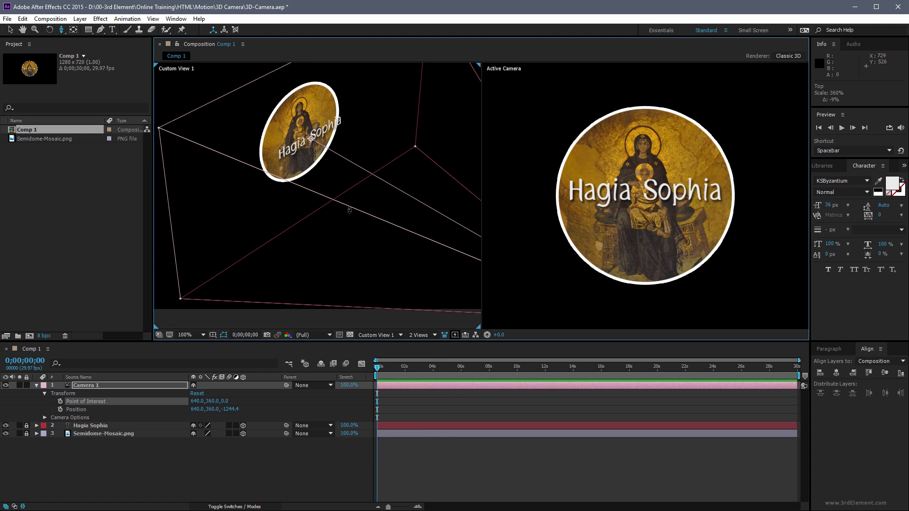
scroll(337, 162, "down", 3)
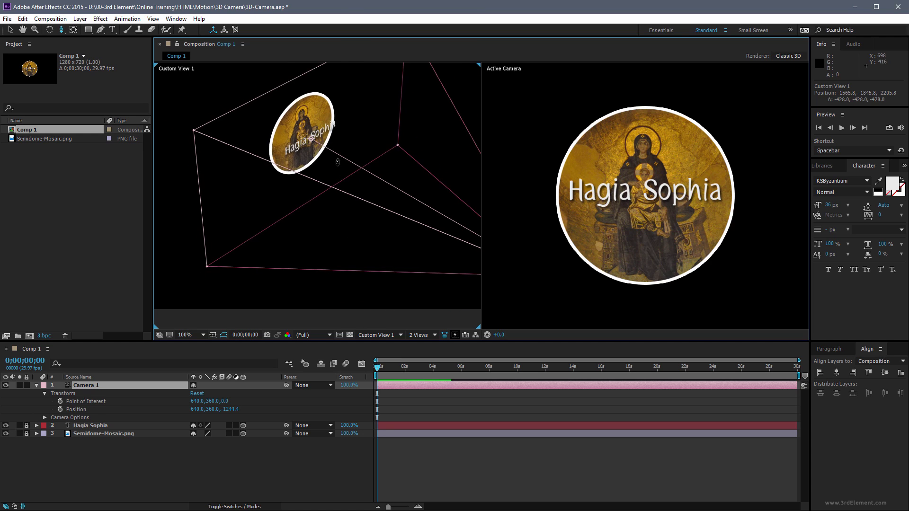
scroll(337, 162, "down", 3)
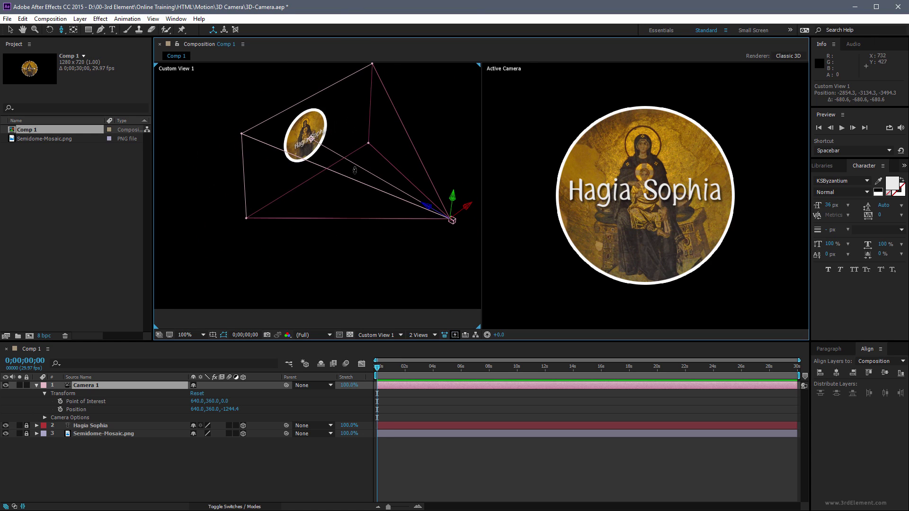
Reframe Custom View 1 around the camera and mosaic with the Track XY and Orbit Camera tools.
key("c")
key("c")
left_click_drag(353, 165, 323, 177)
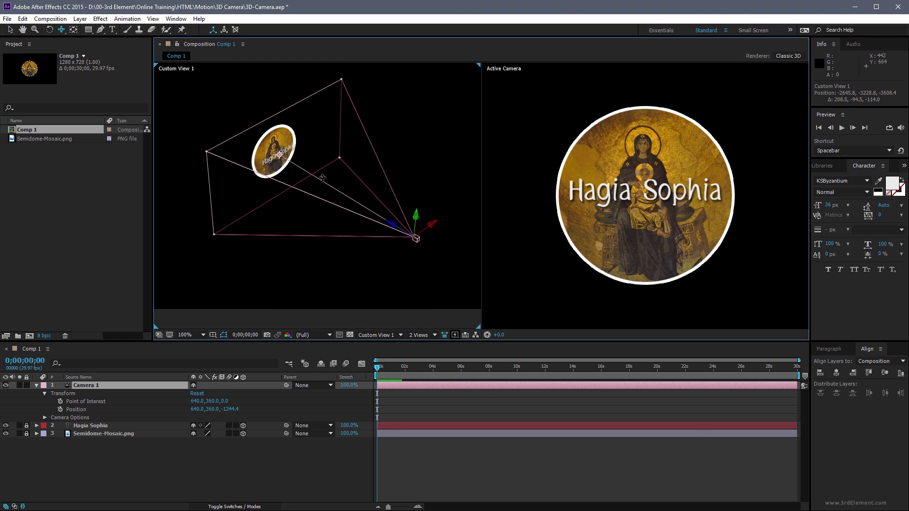
key("c")
key("c")
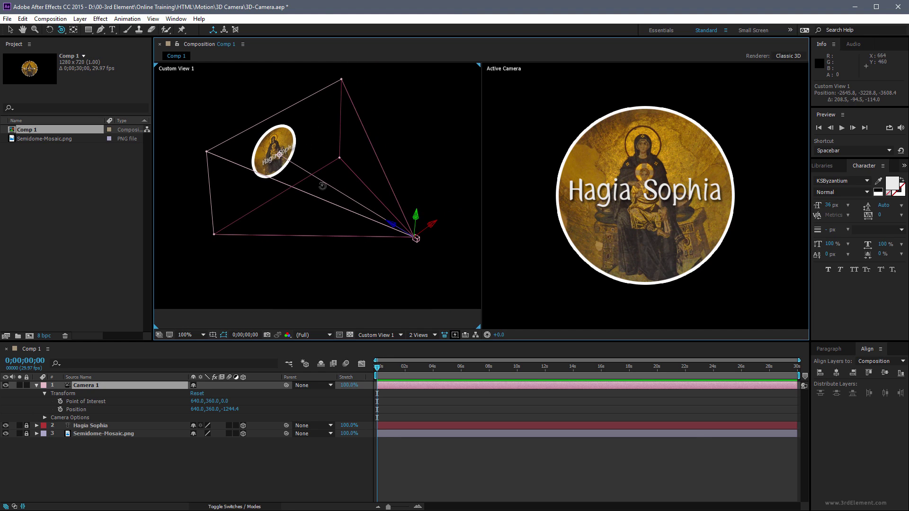
mouse_move(323, 185)
left_mouse_down()
mouse_move(340, 154)
mouse_move(273, 132)
mouse_move(265, 180)
mouse_move(284, 170)
mouse_move(316, 190)
left_mouse_up()
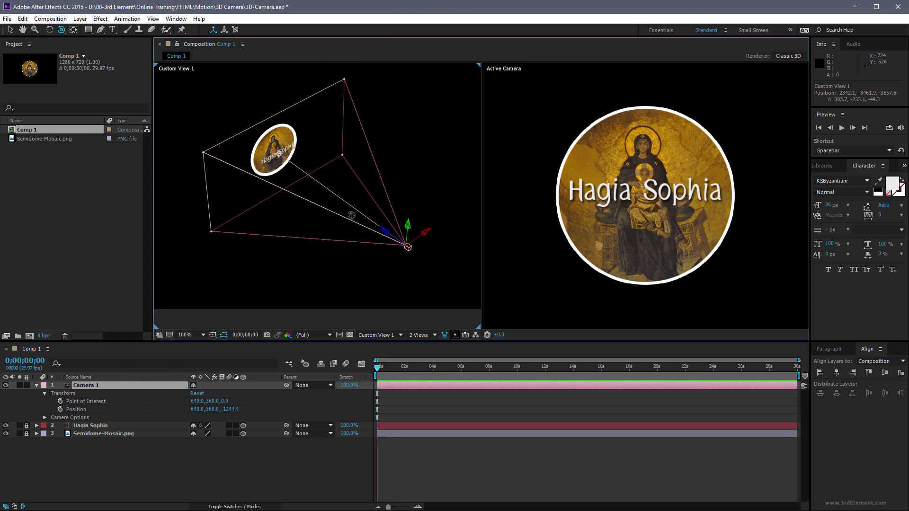
left_click_drag(351, 216, 448, 234)
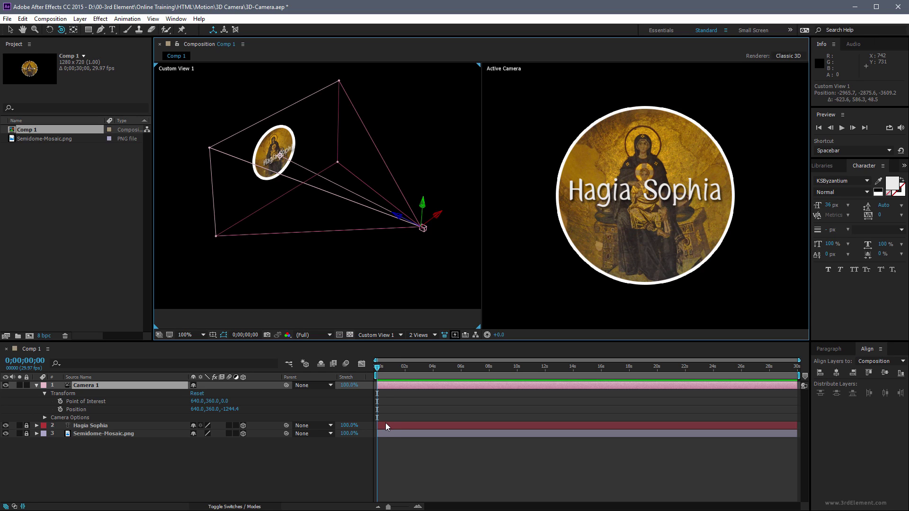
Try moving Camera 1 along its axis handles in Custom View 1 with the Selection tool, and reset its transform.
left_click(146, 462)
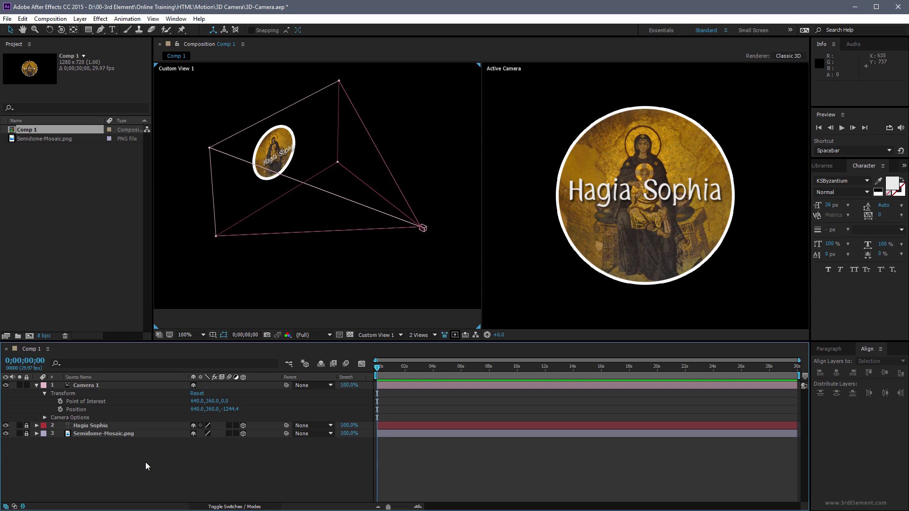
left_click(9, 30)
left_click(151, 385)
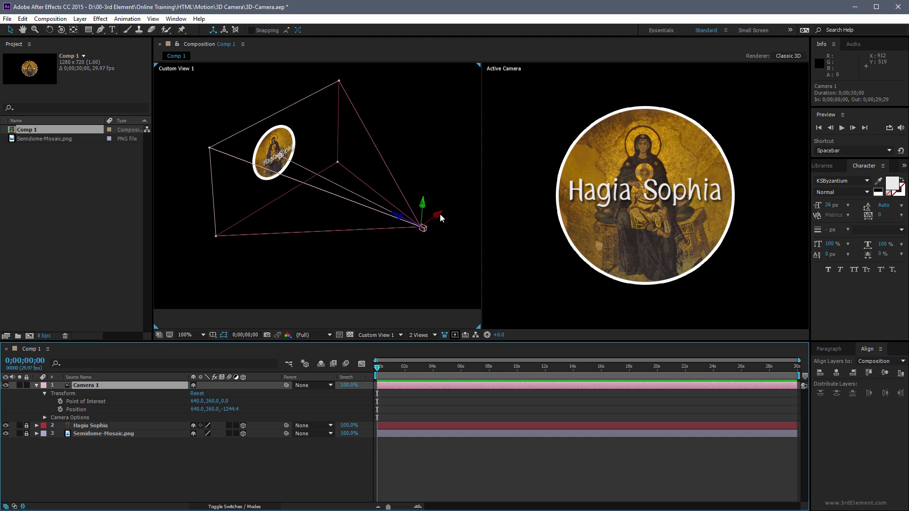
left_click_drag(439, 214, 360, 204)
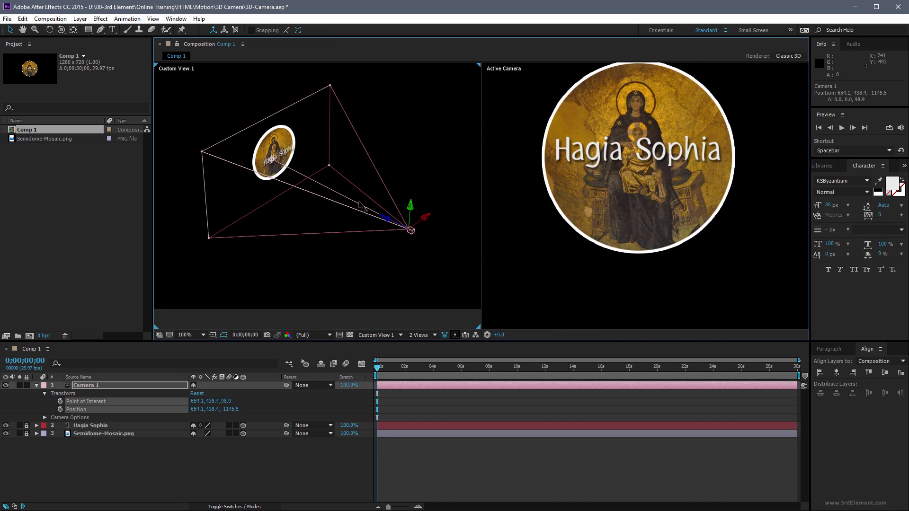
left_click(197, 394)
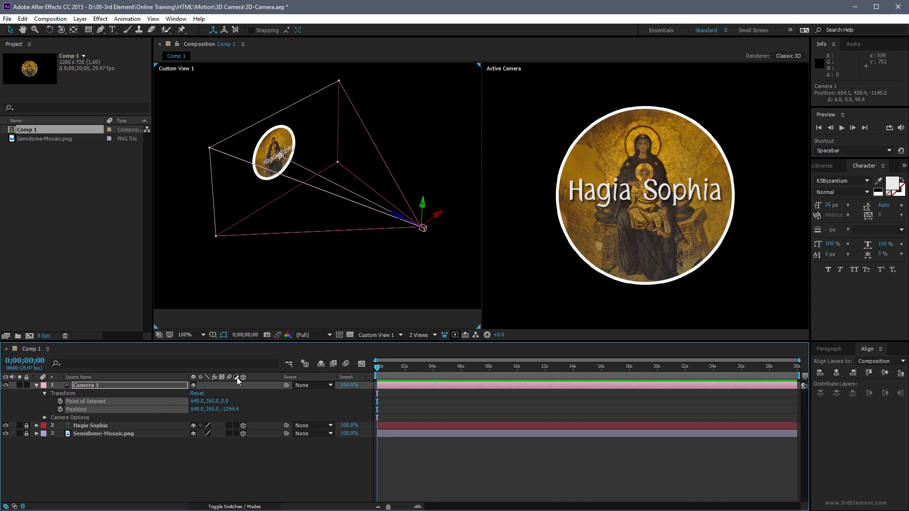
Try moving Camera 1 with only its Position property selected, leaving the Point of Interest in place, and reset its transform.
left_click(175, 456)
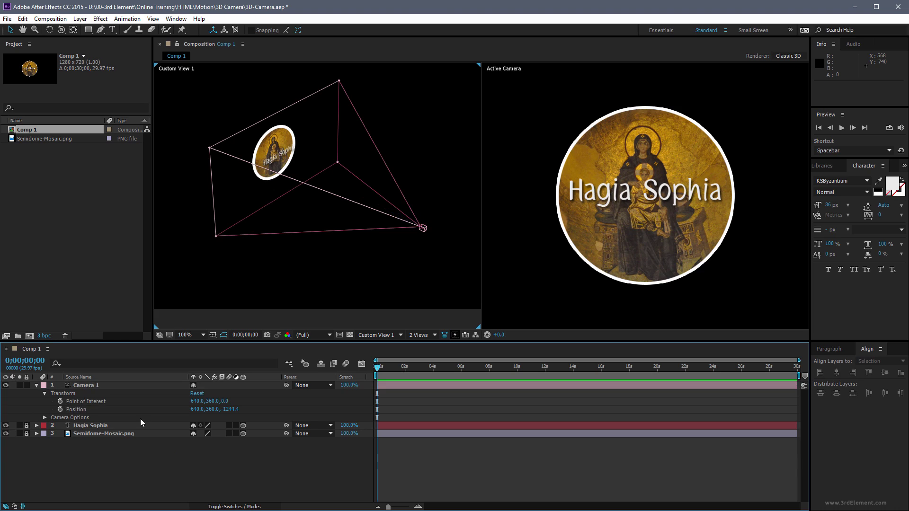
left_click(139, 410)
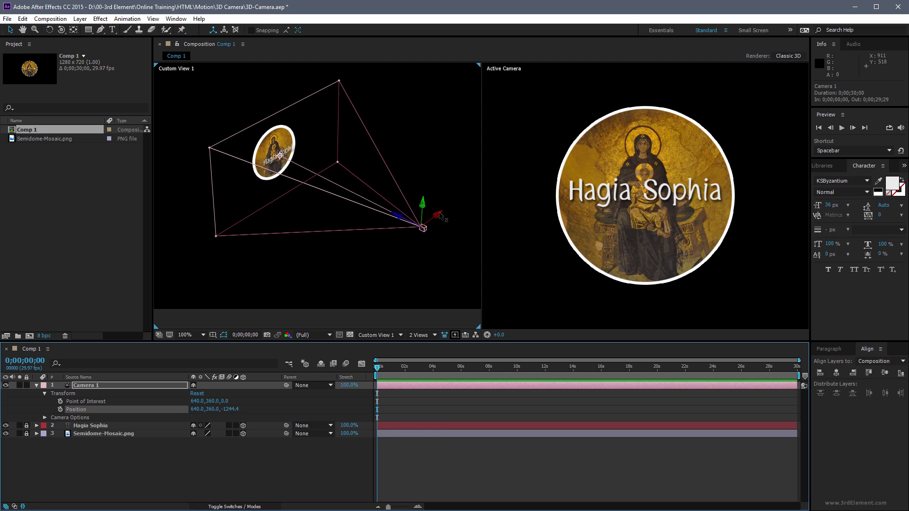
left_click_drag(440, 215, 370, 228)
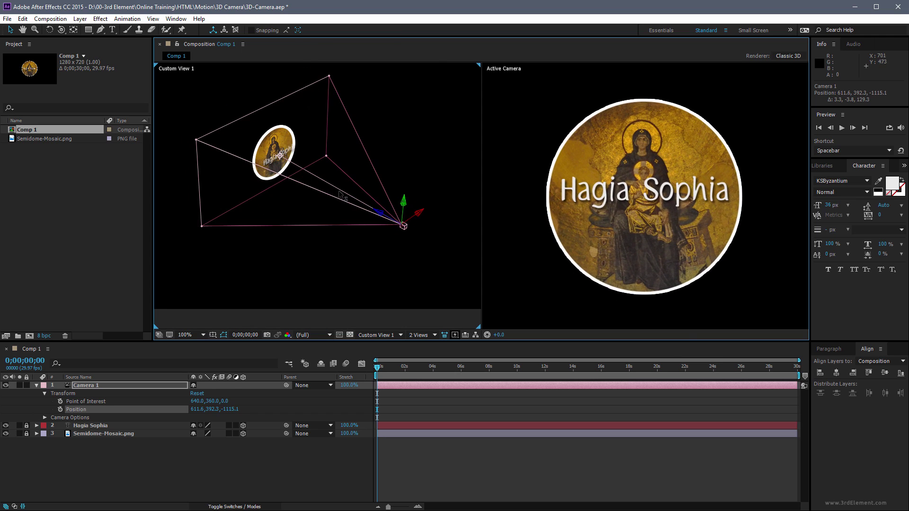
left_click(195, 394)
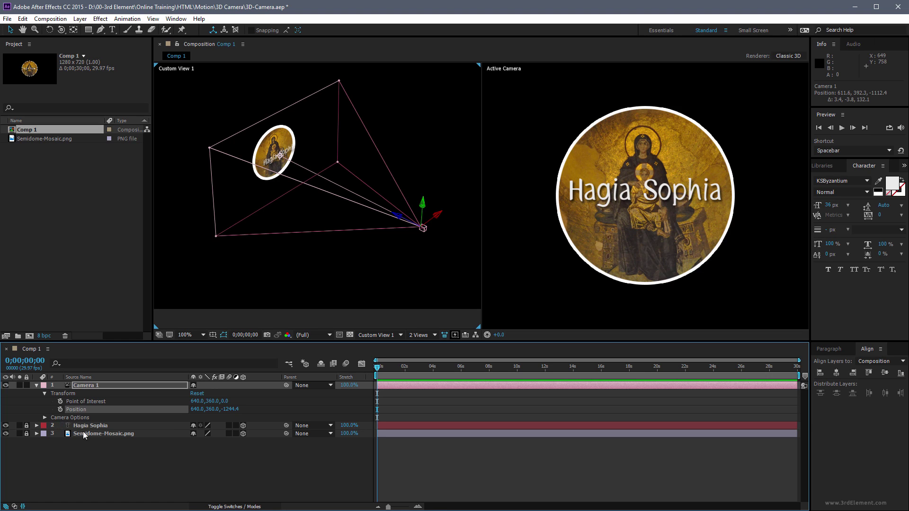
Start keyframing Camera 1's Position at 0;00;00;00 and move the camera to about 2.8, -76.4, -927.2 in Custom View 1.
left_click(60, 409)
left_click_drag(439, 217, 83, 261)
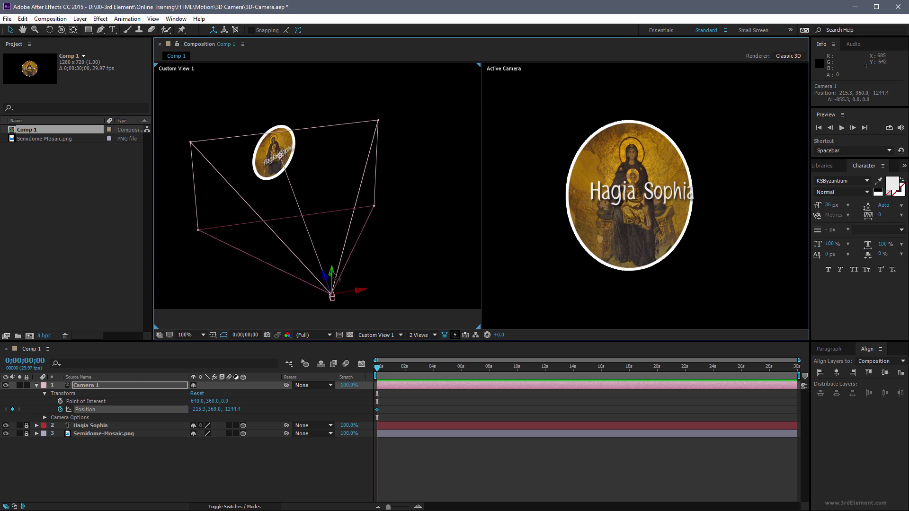
left_click_drag(331, 271, 302, 0)
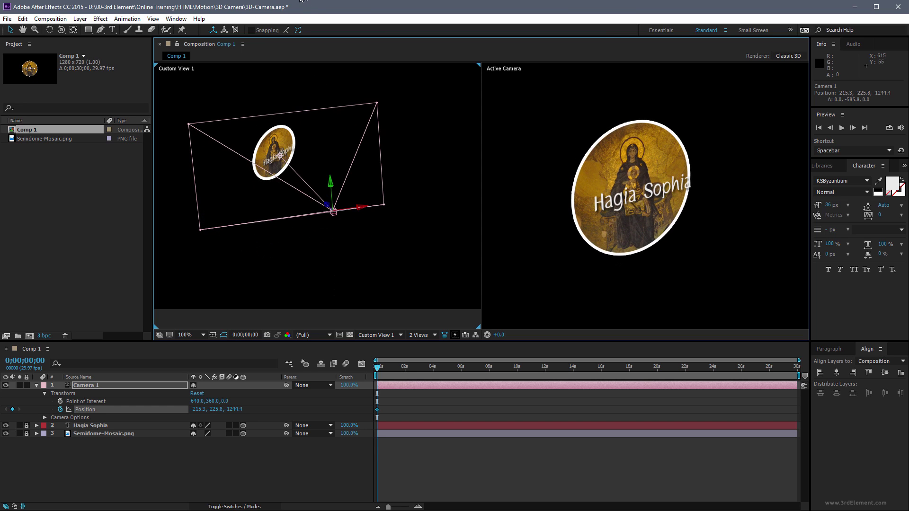
left_click_drag(330, 209, 202, 56)
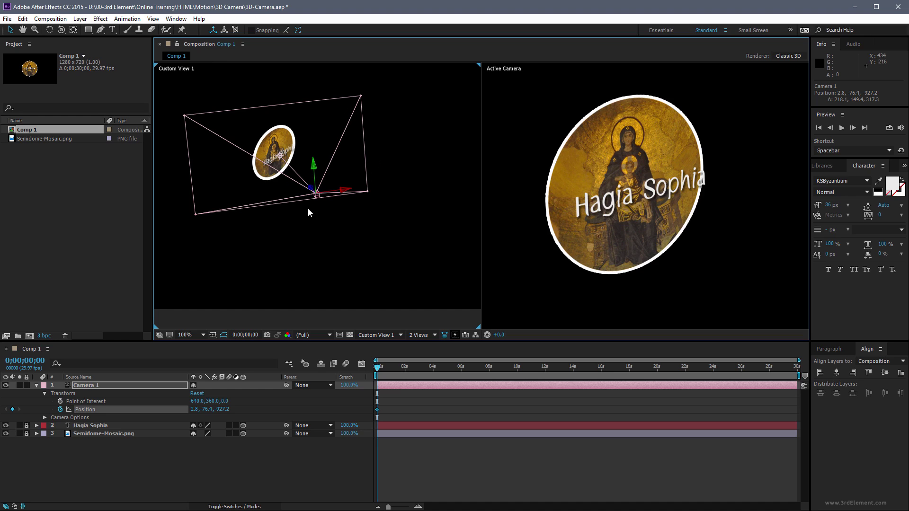
Add a Position keyframe for Camera 1 at 0;00;03;05 by moving the camera in Custom View 1 to about 1169.8, 402.1, -1096.9.
left_click_drag(380, 368, 422, 369)
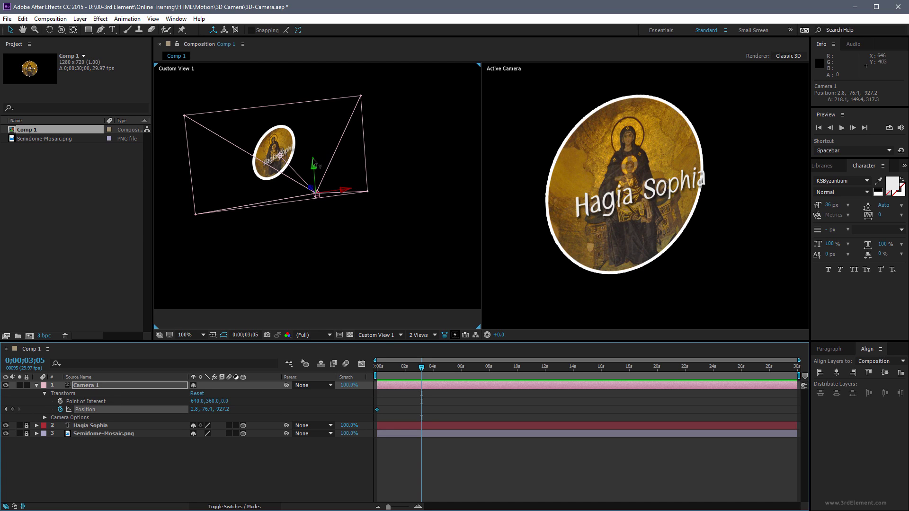
left_click_drag(313, 162, 469, 249)
left_click_drag(701, 1, 712, 0)
key("space")
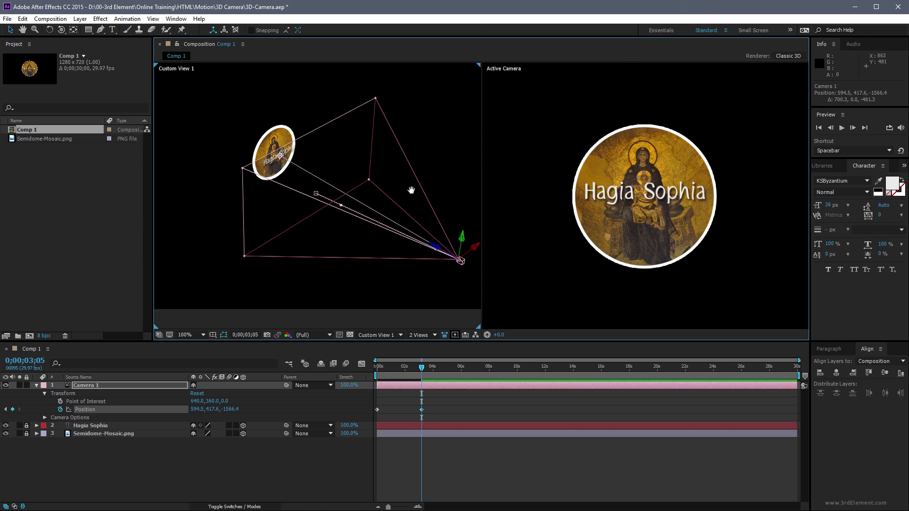
left_click_drag(410, 190, 376, 189)
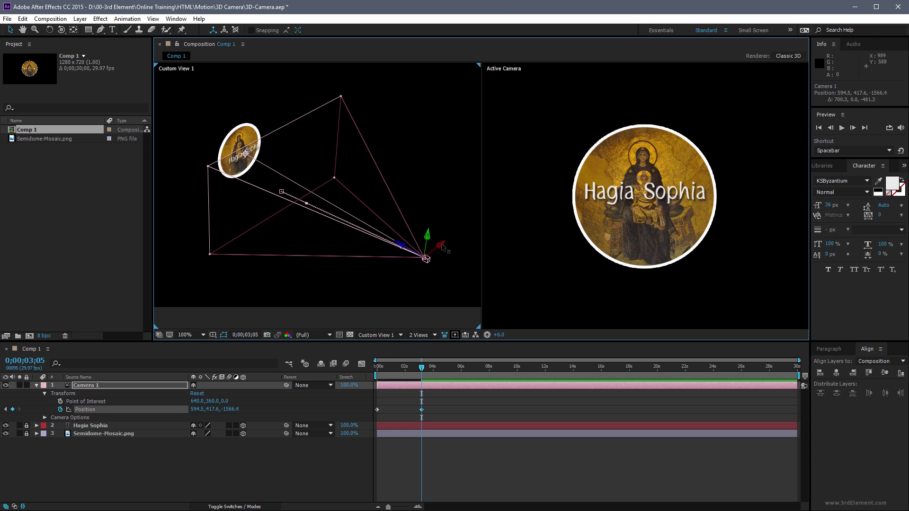
left_click_drag(444, 245, 521, 47)
key("space")
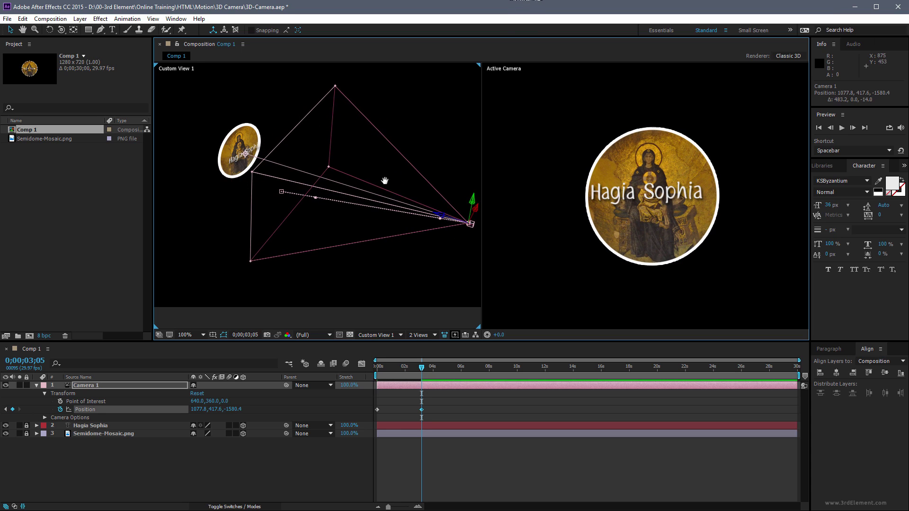
left_click_drag(384, 180, 343, 182)
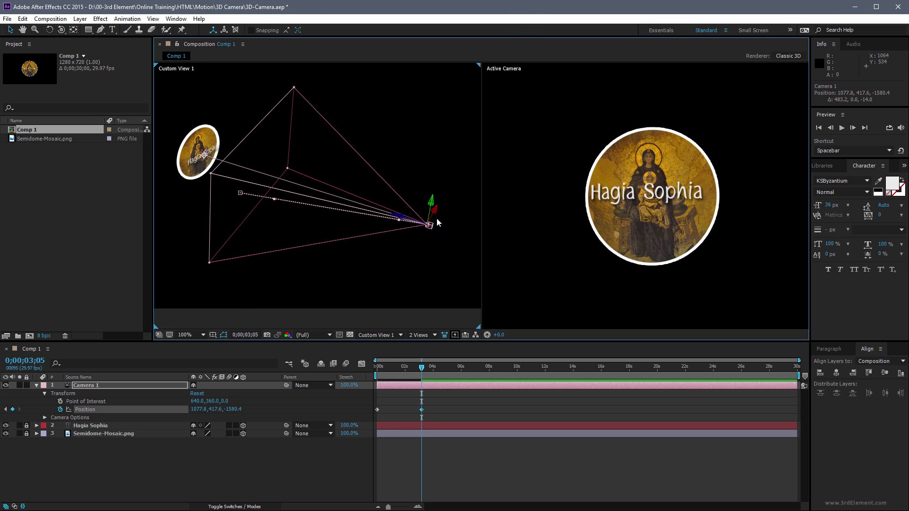
left_click_drag(435, 211, 198, 171)
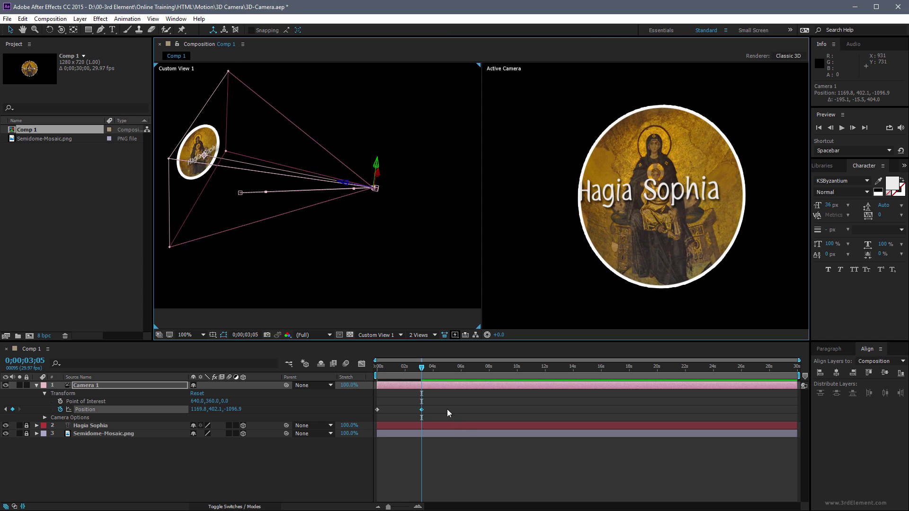
Play back the camera animation from 0;00;00;00 to check the move between the two Position keyframes.
left_click_drag(420, 370, 348, 368)
key("space")
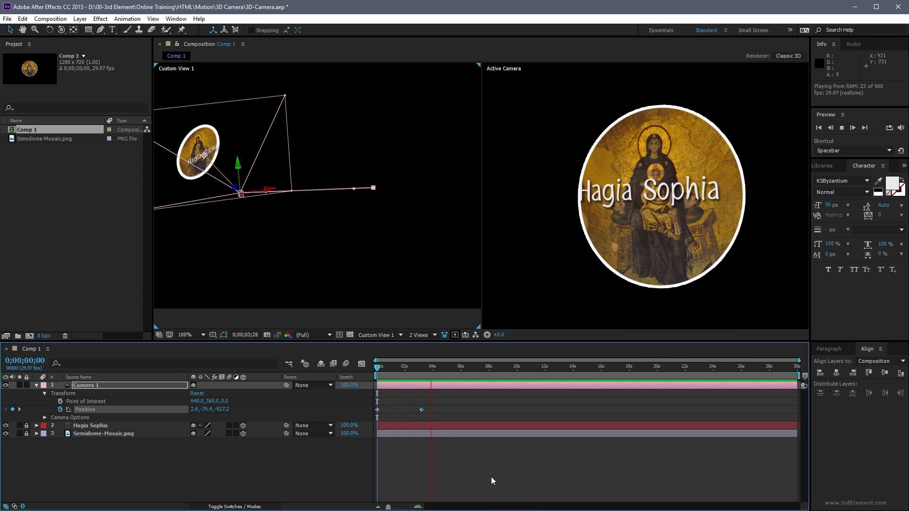
key("space")
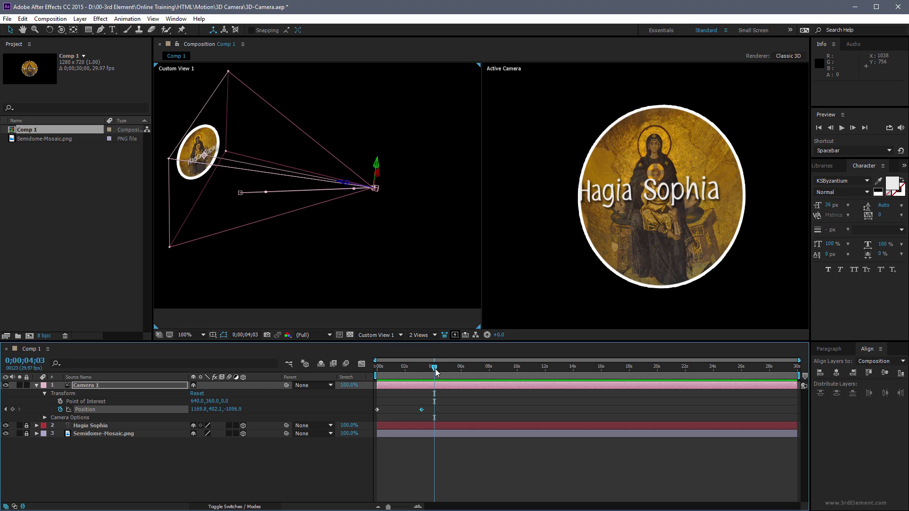
Change Custom View 1 to the Top view, then play back and scrub the camera's straight motion path around two seconds.
left_click(374, 335)
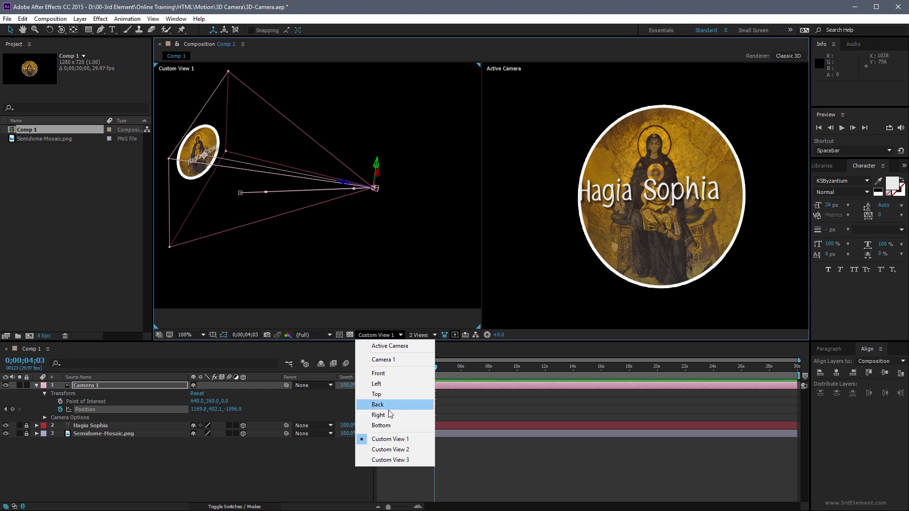
left_click(398, 395)
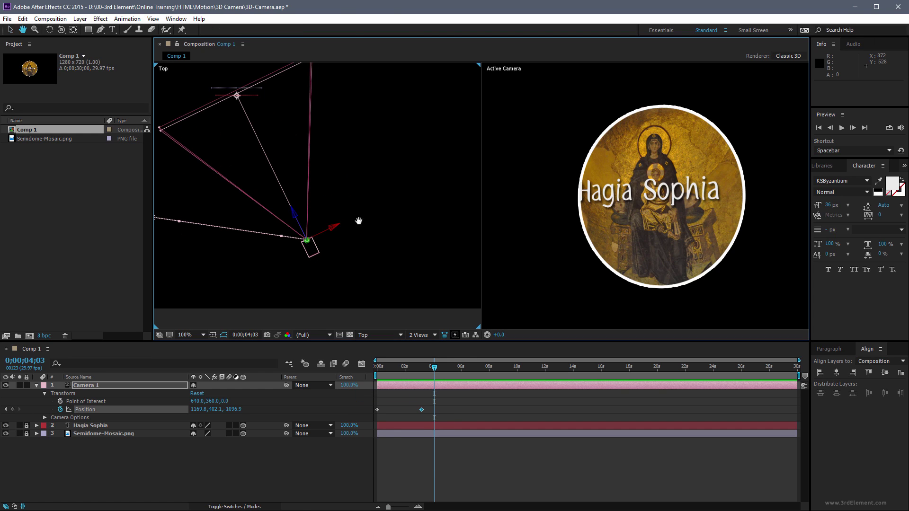
left_click_drag(346, 218, 398, 227)
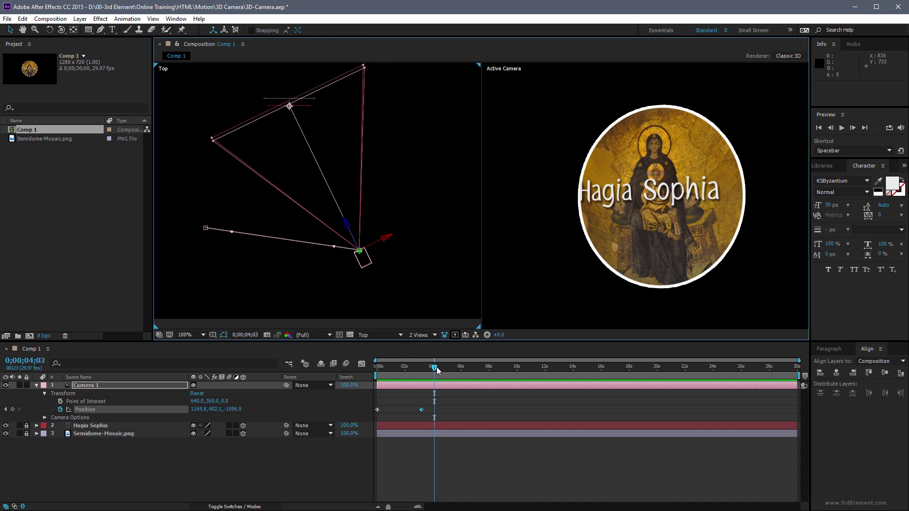
left_click_drag(437, 370, 315, 370)
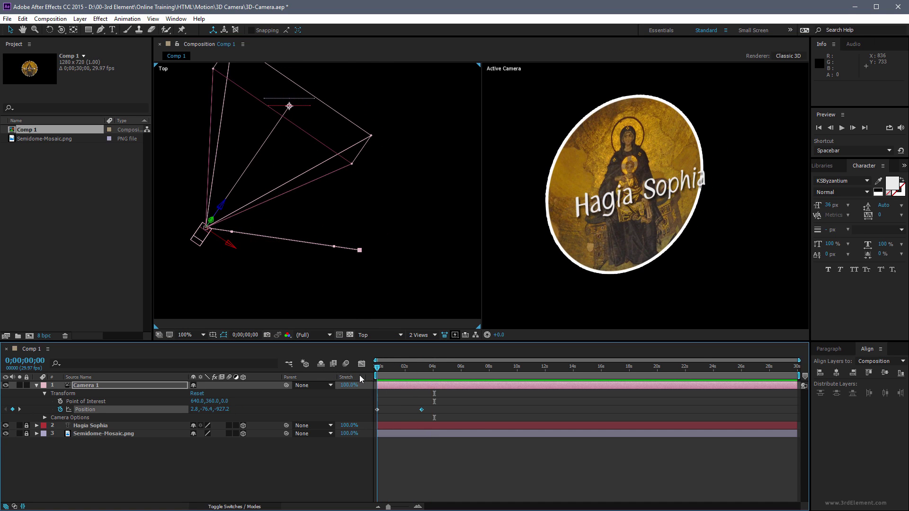
key("space")
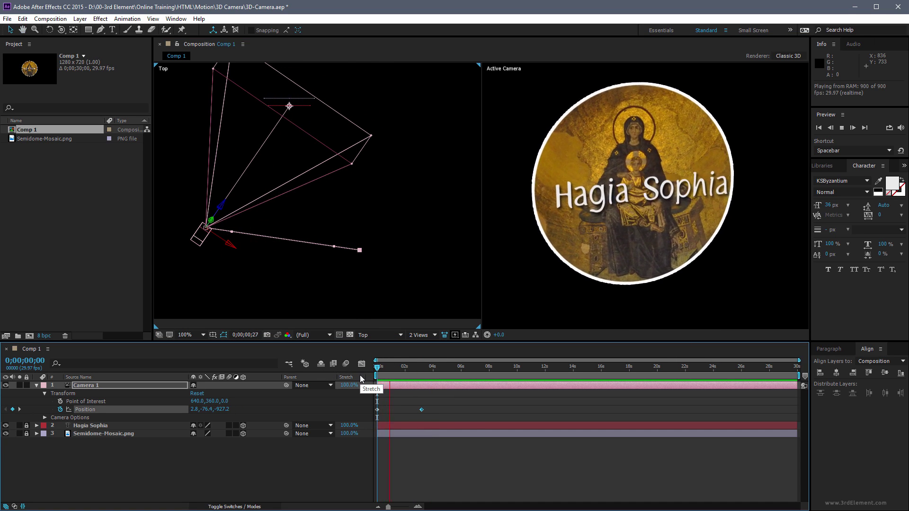
key("space")
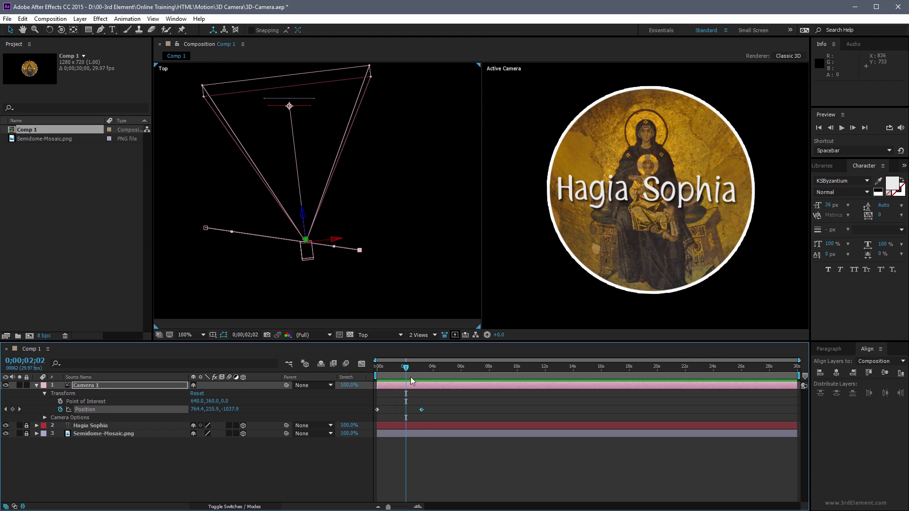
left_click_drag(404, 367, 402, 368)
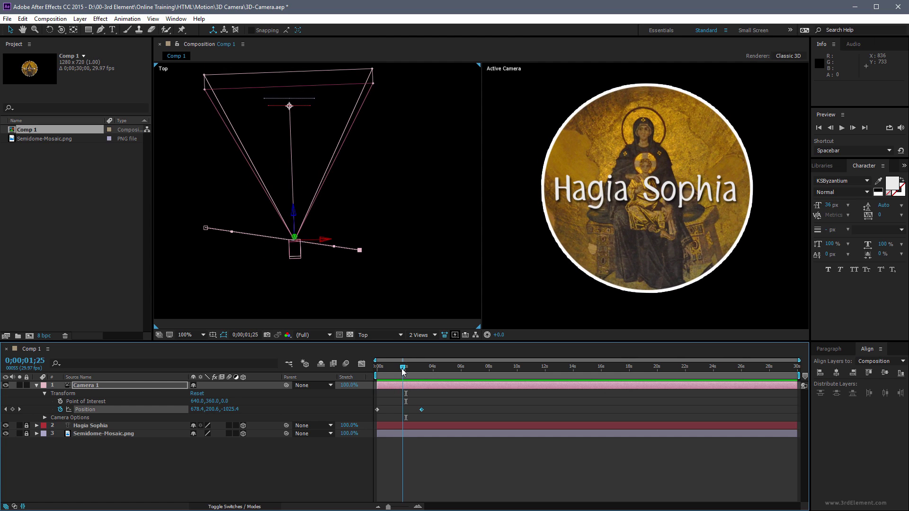
mouse_move(402, 370)
left_mouse_down()
mouse_move(423, 370)
mouse_move(379, 369)
mouse_move(414, 368)
mouse_move(393, 370)
mouse_move(407, 371)
mouse_move(401, 376)
left_mouse_up()
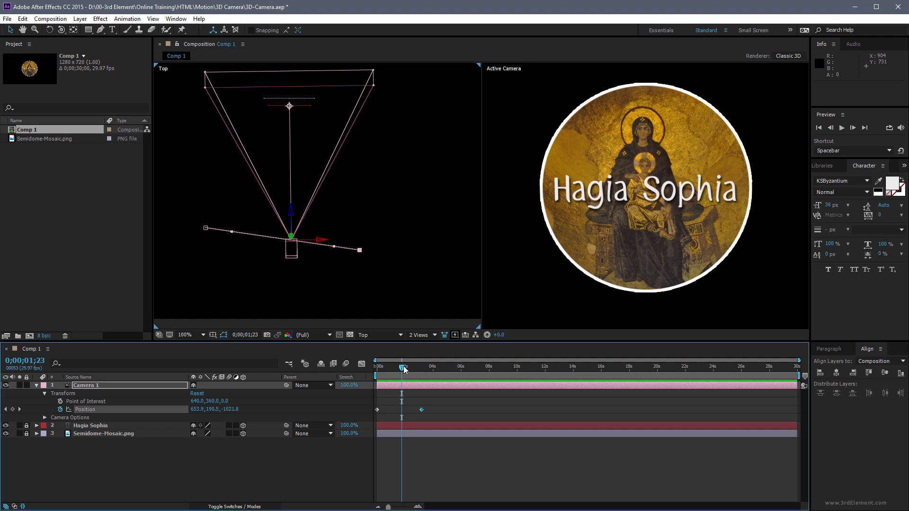
Curve Camera 1's motion path in the Top view by pulling both keyframes' path handles away from the mosaic, and preview the animation.
left_click(20, 409)
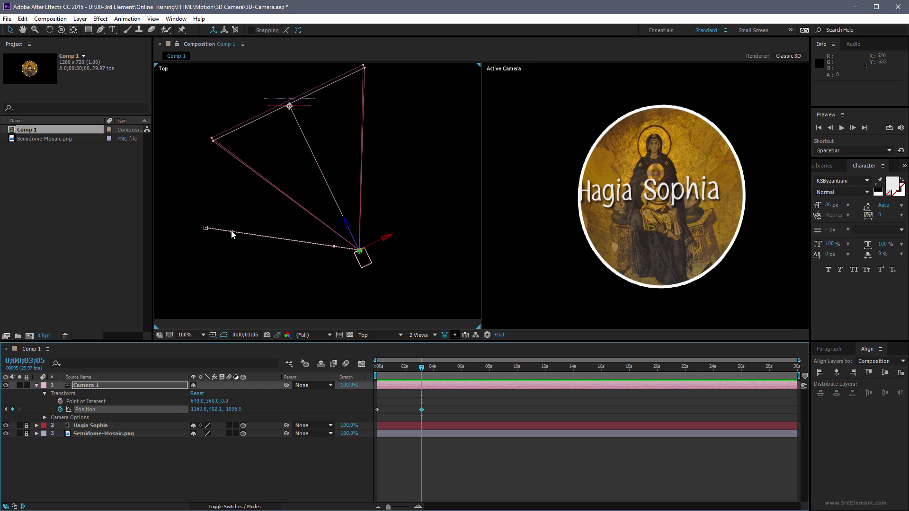
left_click_drag(206, 228, 206, 263)
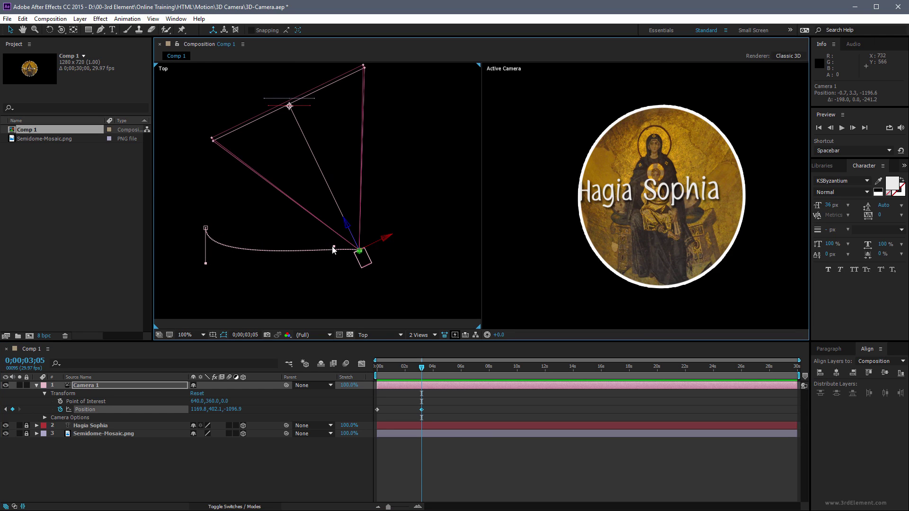
left_click_drag(331, 247, 361, 287)
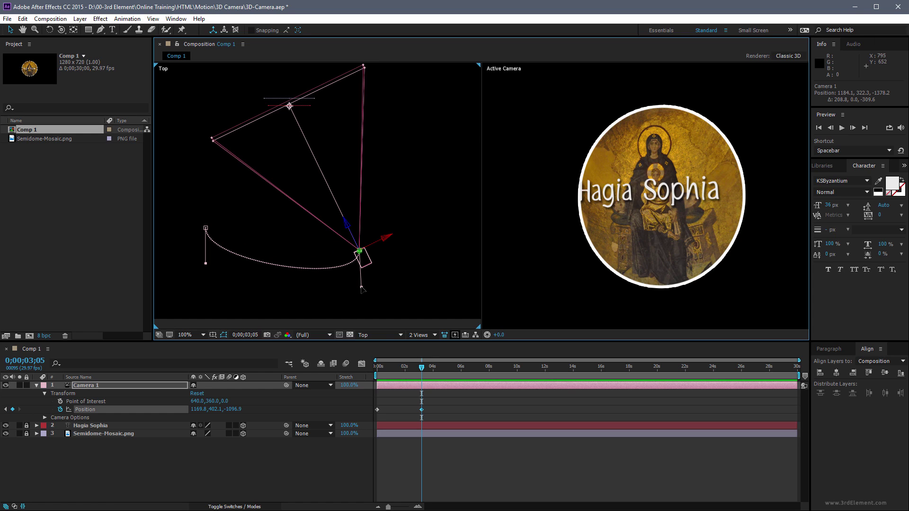
left_click_drag(422, 368, 363, 368)
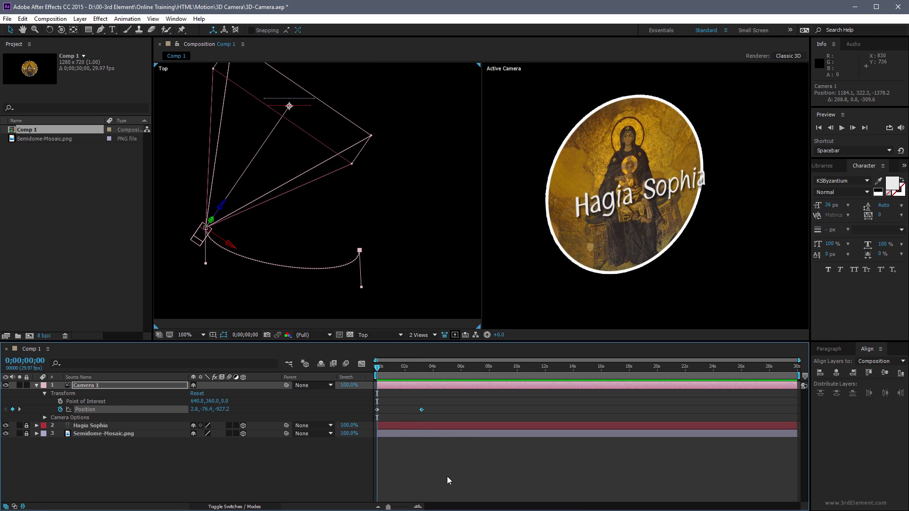
key("space")
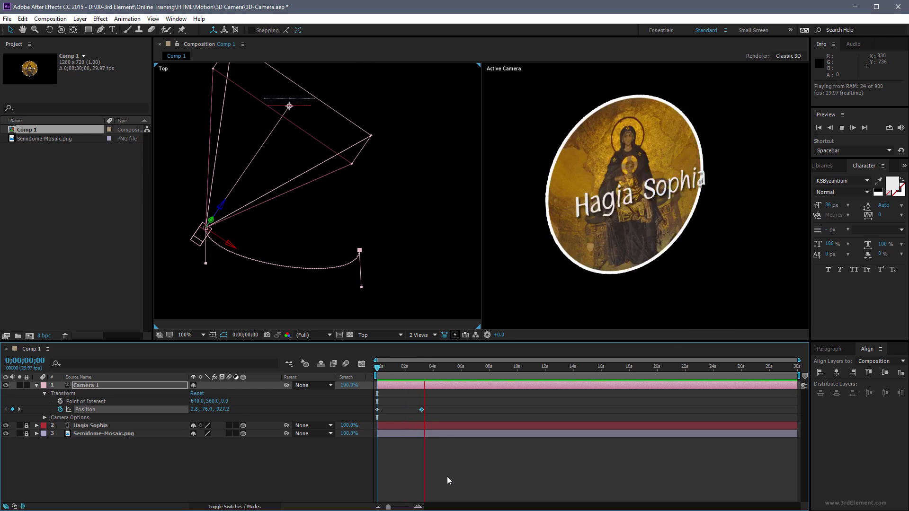
key("space")
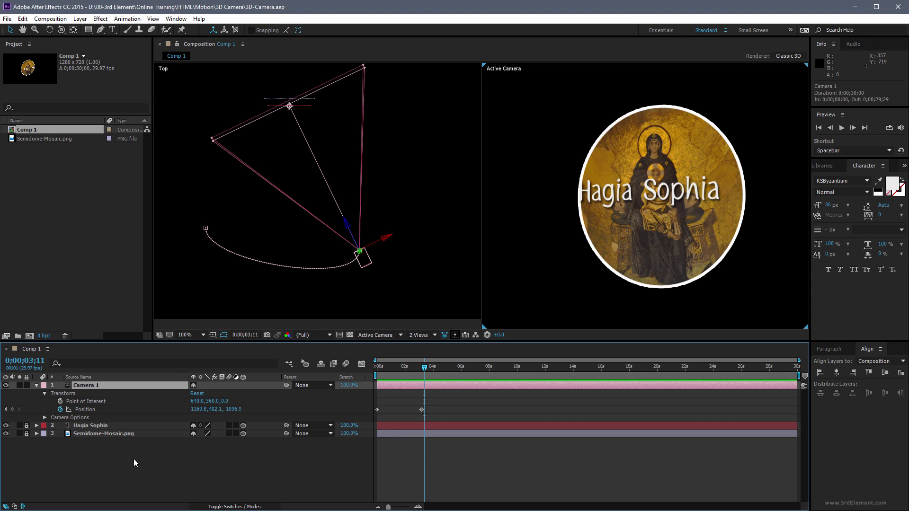
Collapse and hide Camera 1, and add a second two-node camera with the 35mm preset.
left_click(36, 384)
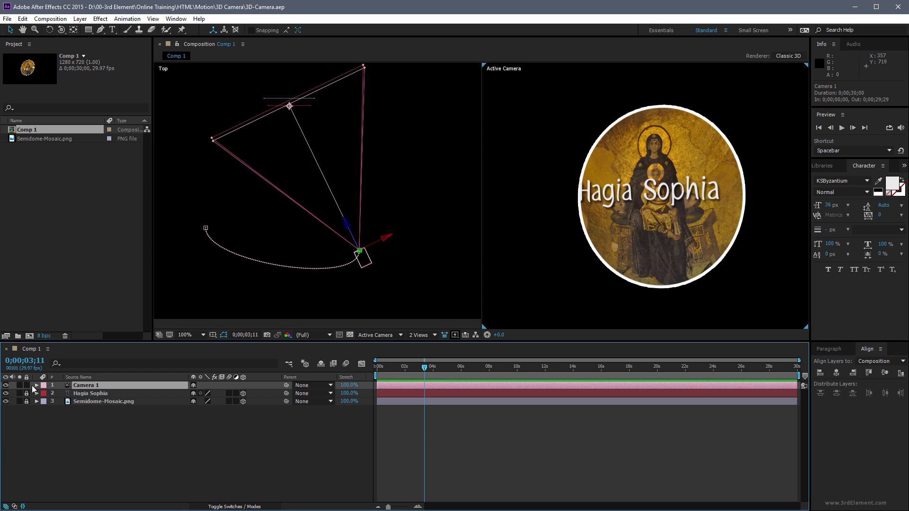
left_click(5, 385)
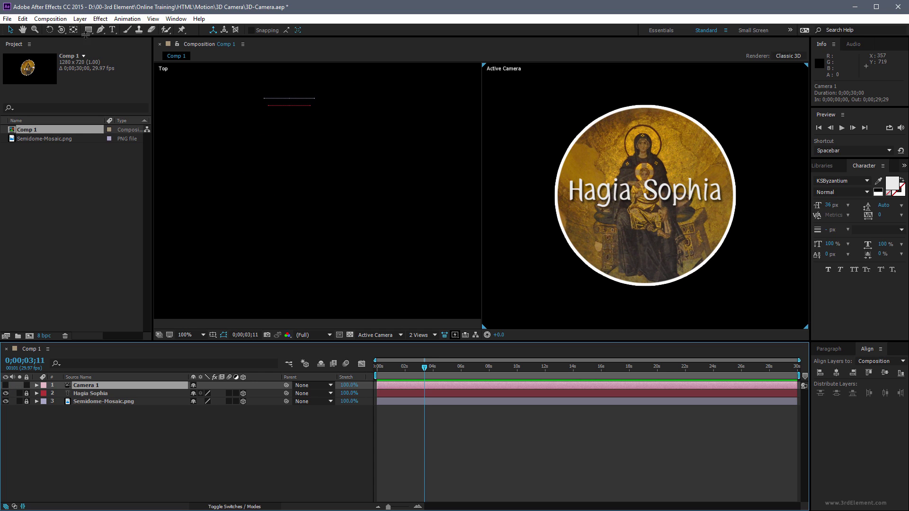
left_click(79, 20)
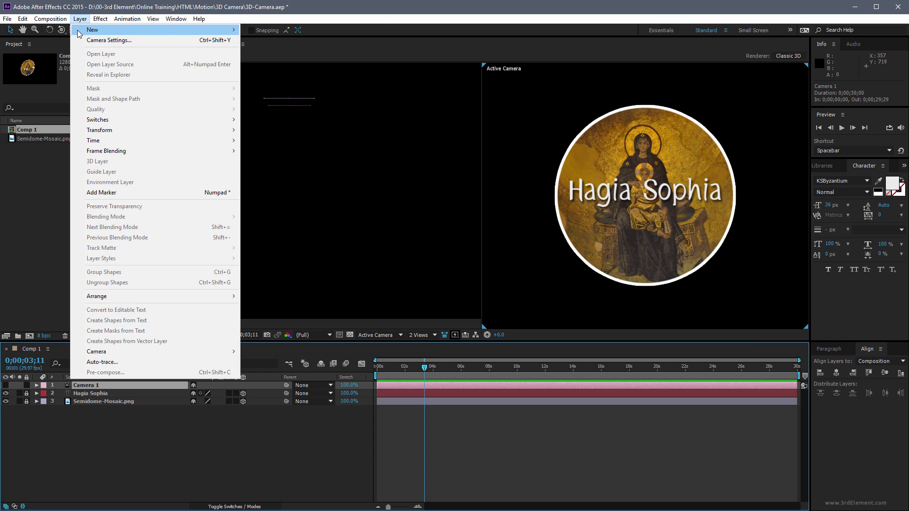
mouse_move(80, 32)
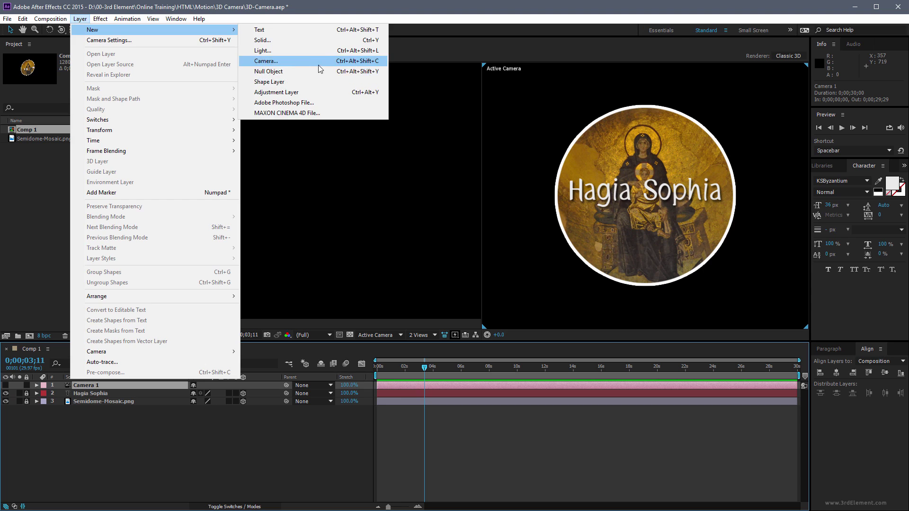
left_click(318, 61)
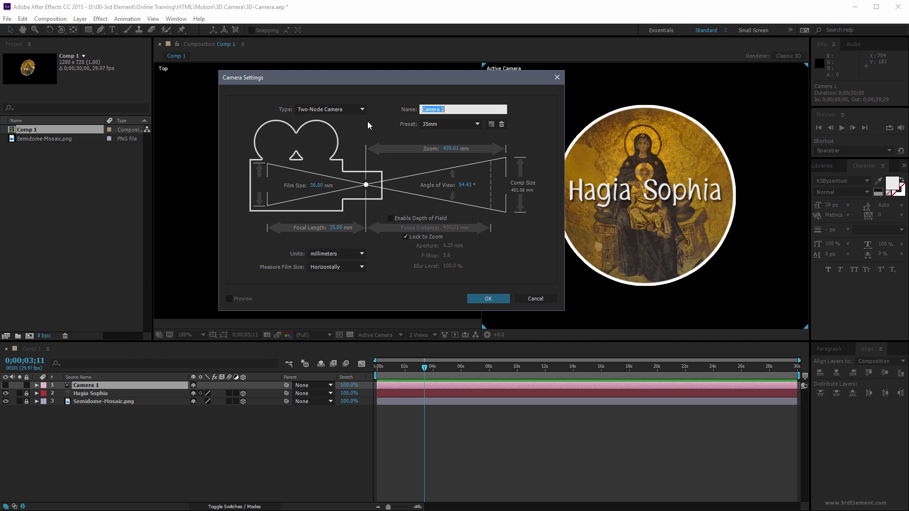
left_click(504, 299)
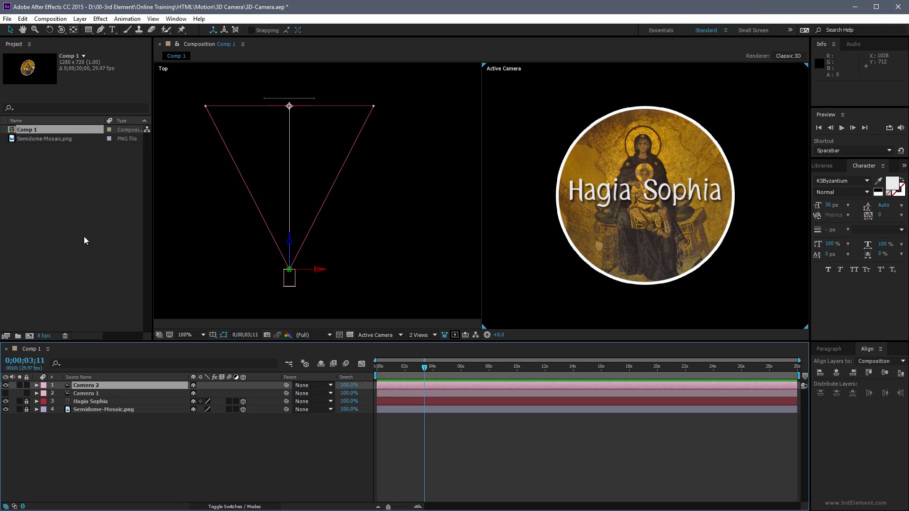
Add a null object to the composition and parent Camera 2 to it.
left_click(80, 20)
mouse_move(189, 29)
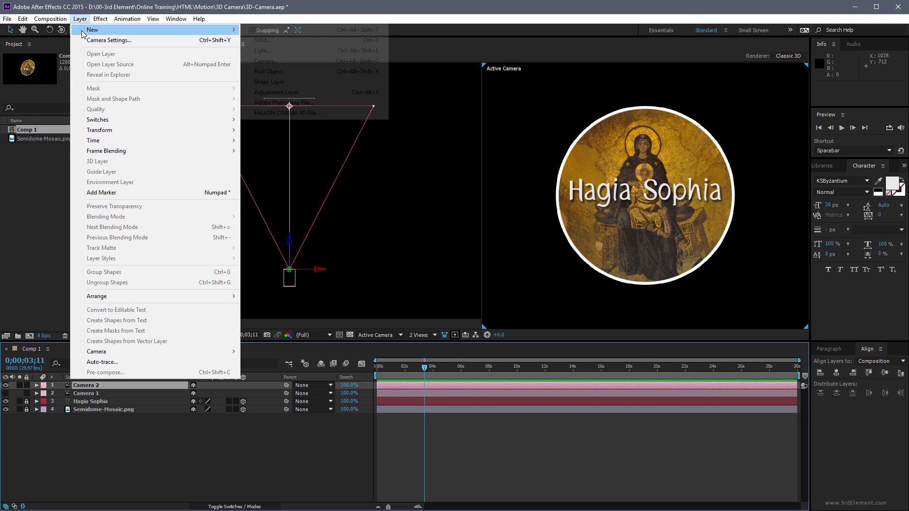
left_click(320, 72)
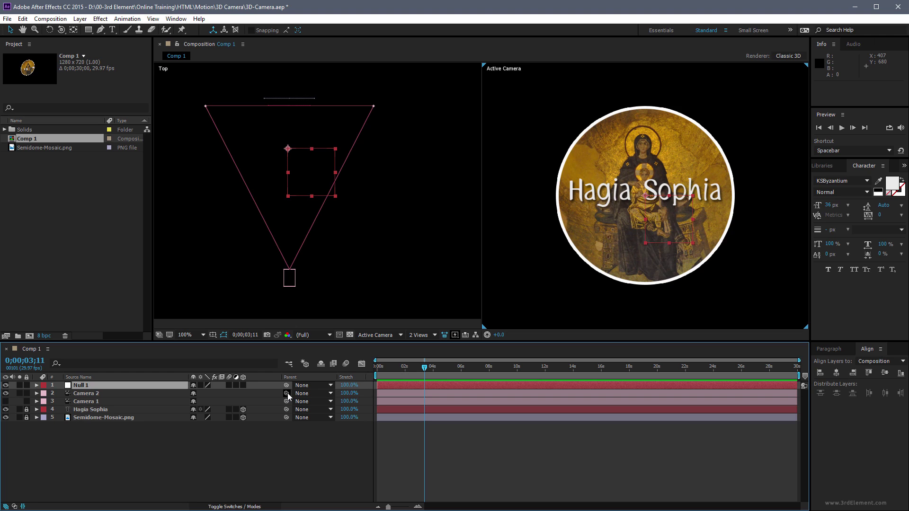
left_click_drag(287, 393, 144, 384)
left_click(330, 393)
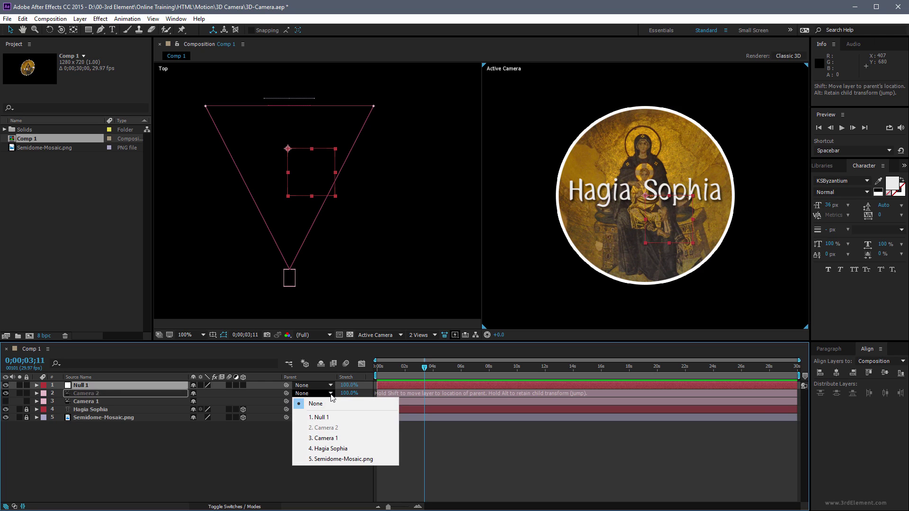
left_click(347, 416)
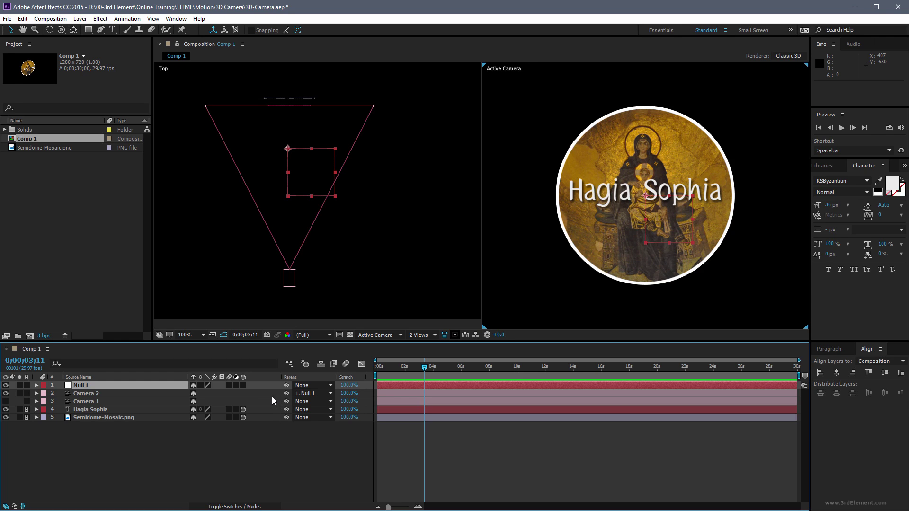
Make Null 1 a 3D layer and expand its Transform properties.
left_click(243, 385)
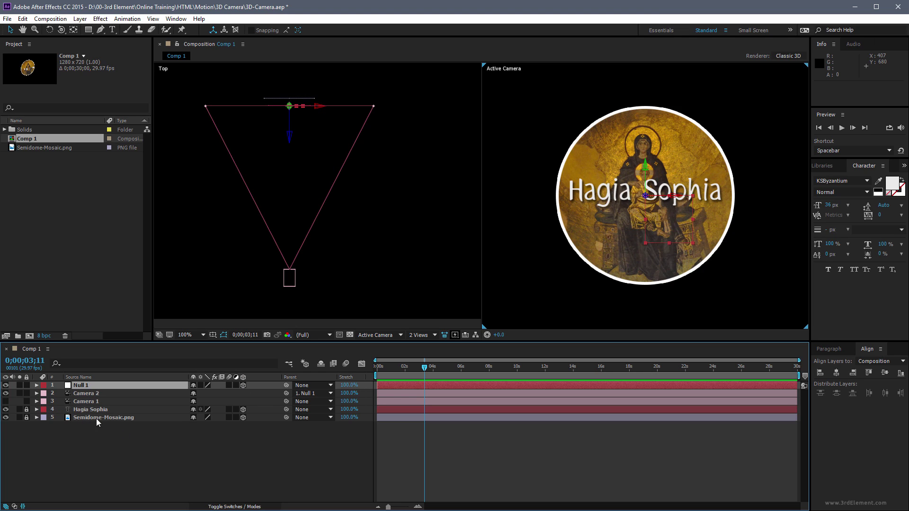
left_click(36, 386)
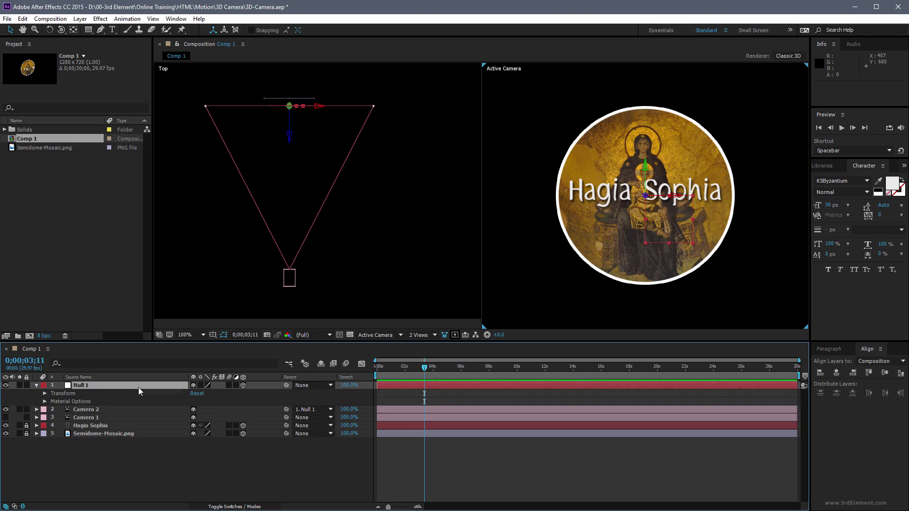
left_click(52, 394)
left_click(46, 394)
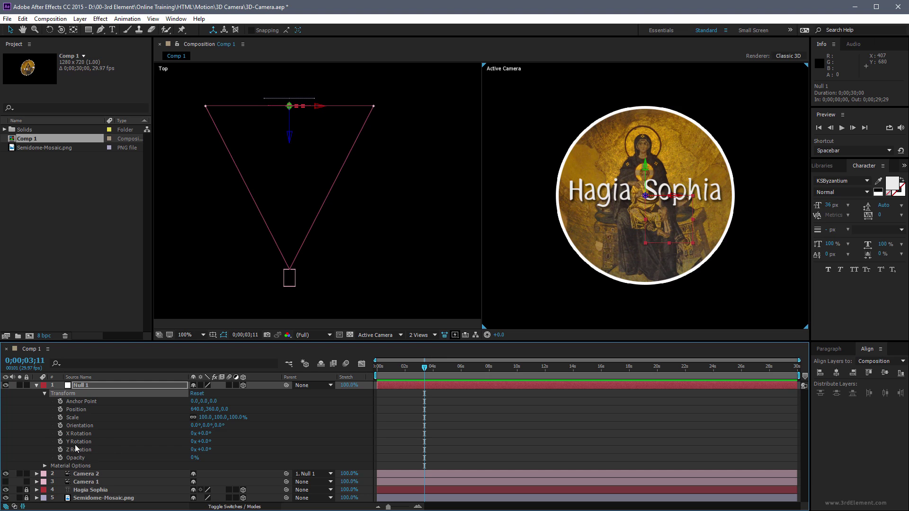
Show only the Y Rotation property of Null 1 in the timeline, hiding Orientation, X Rotation and Z Rotation.
left_click(44, 394)
left_click(111, 387)
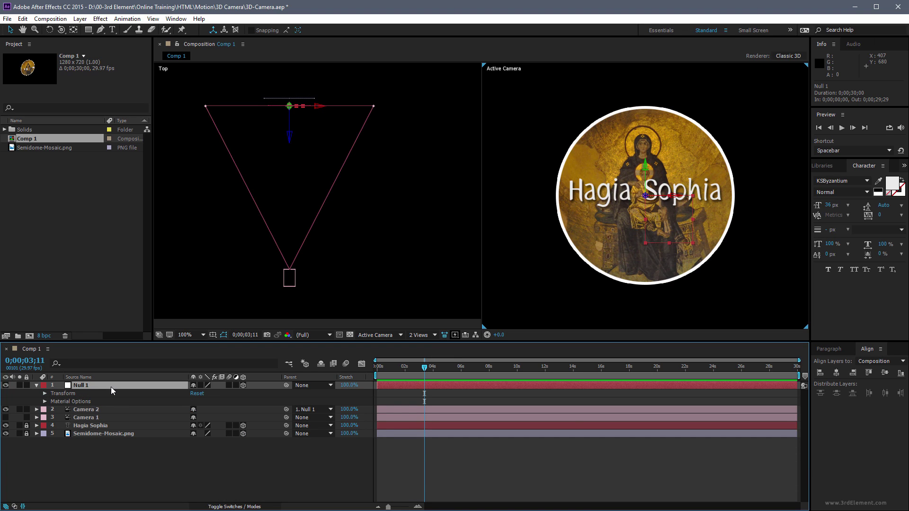
key("r")
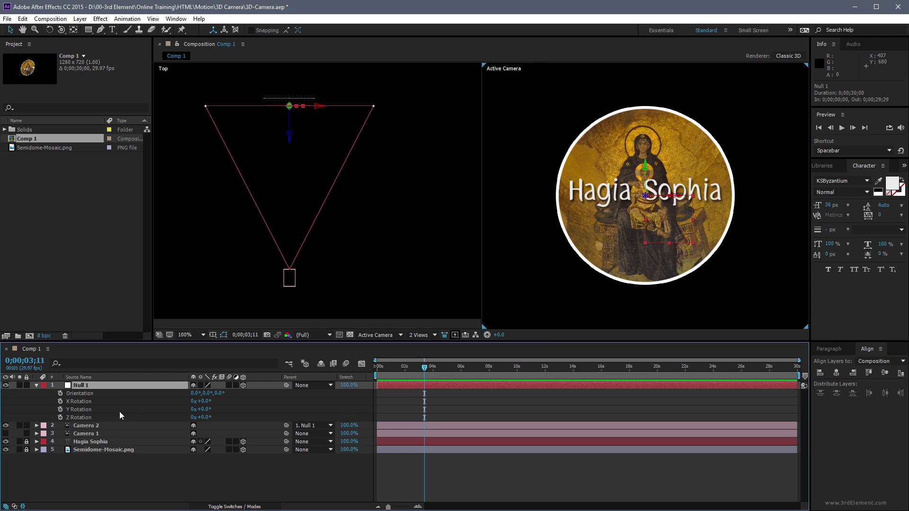
left_click(84, 416, "alt+shift")
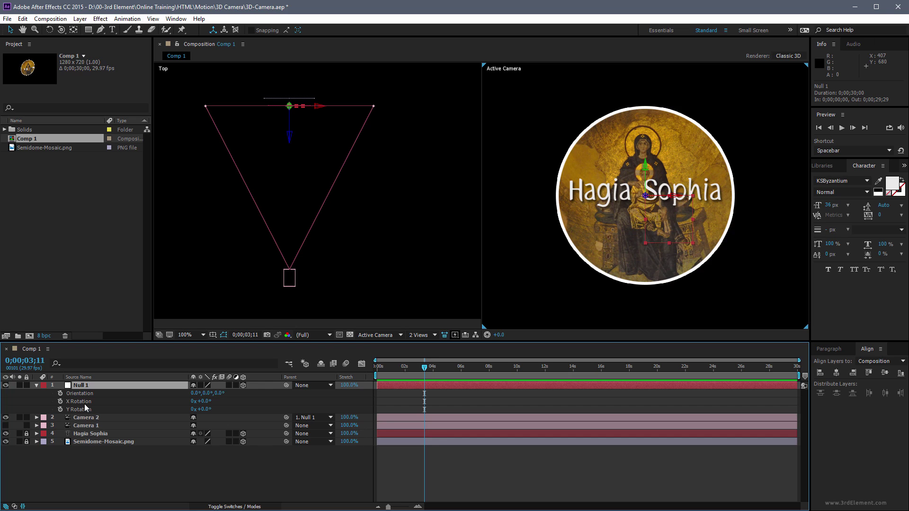
left_click(84, 401, "alt+shift")
left_click(87, 393, "alt+shift")
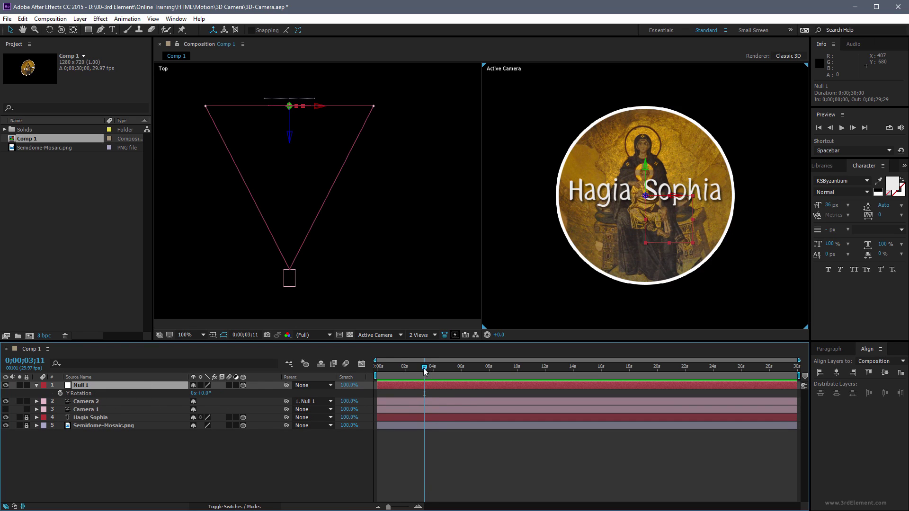
Keyframe Null 1's Y Rotation at 39° at 0;00;00;00 and -30° at 0;00;03;04.
key("Home")
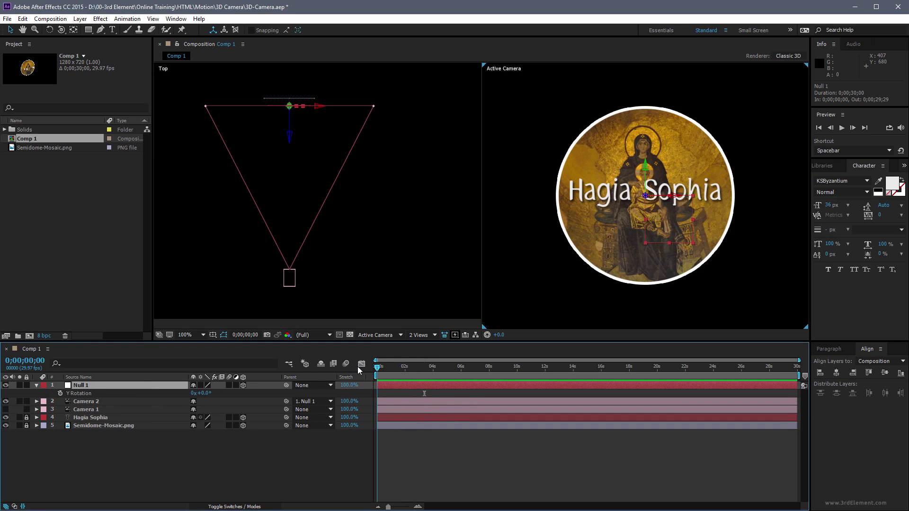
left_click(59, 394)
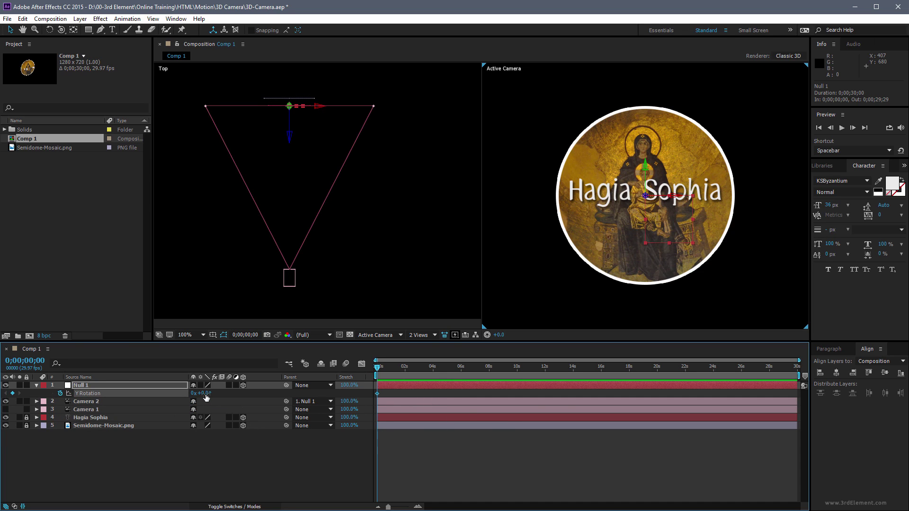
left_click_drag(206, 398, 225, 396)
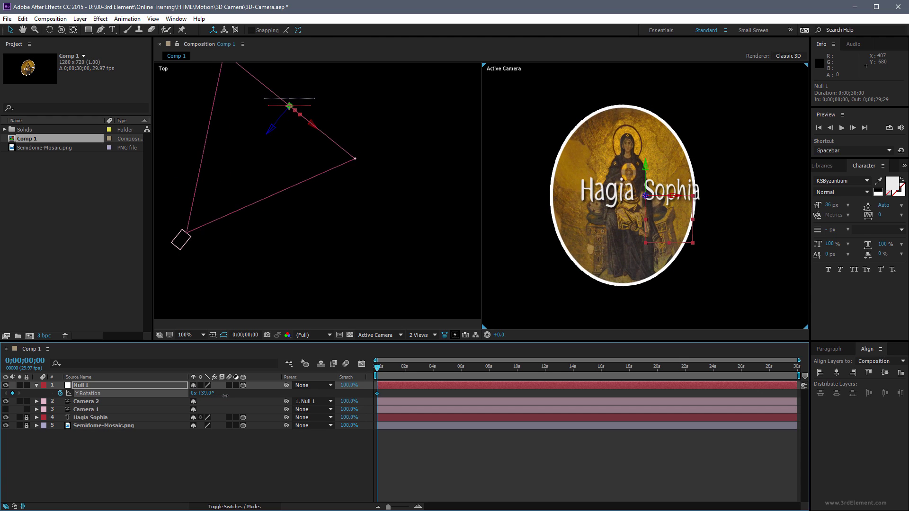
left_click_drag(377, 368, 422, 373)
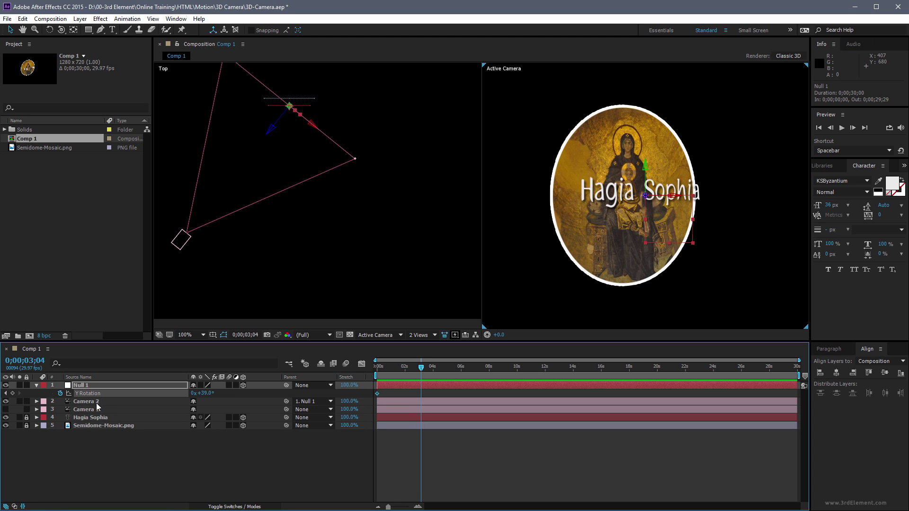
left_click_drag(207, 397, 177, 396)
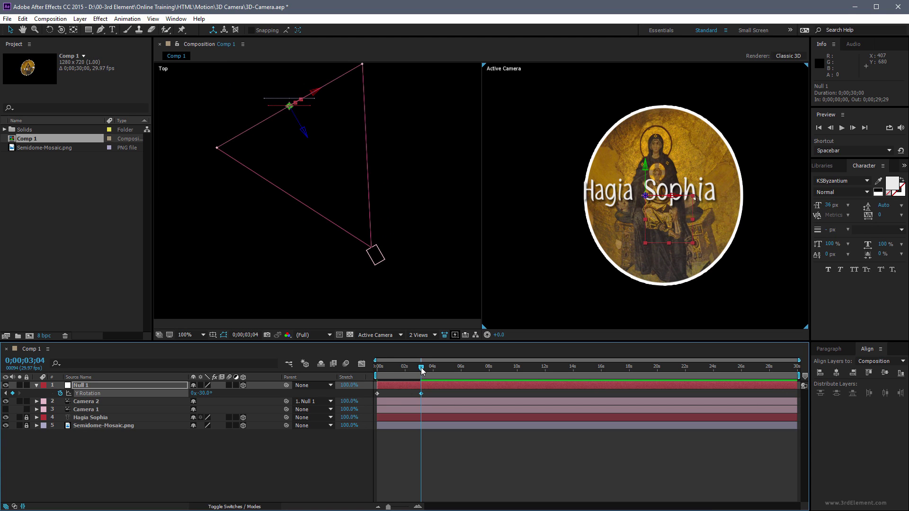
Preview the camera orbit animation twice from the start of the composition.
left_click_drag(421, 367, 314, 394)
key("space")
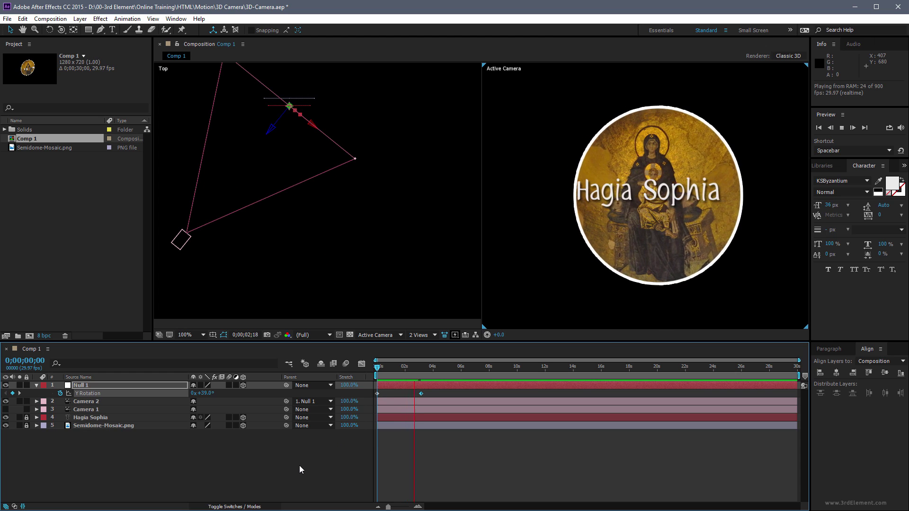
key("space")
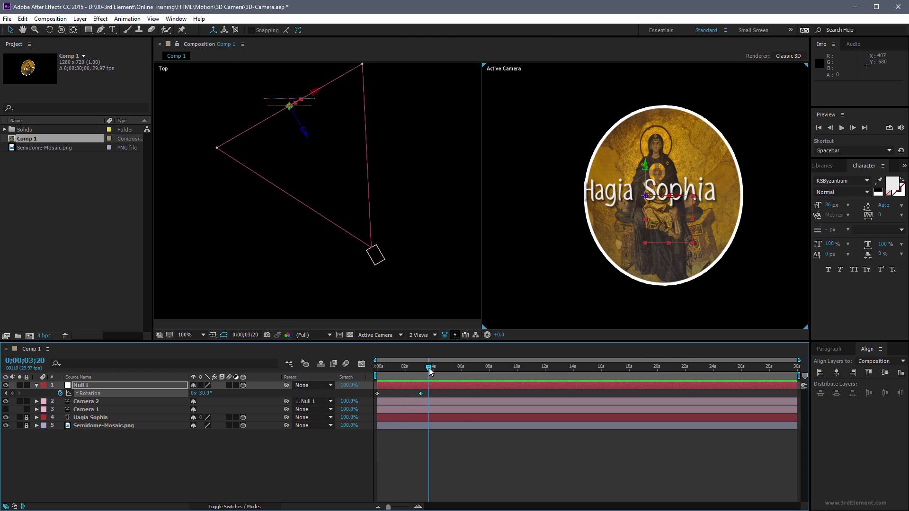
left_click_drag(429, 369, 374, 377)
key("space")
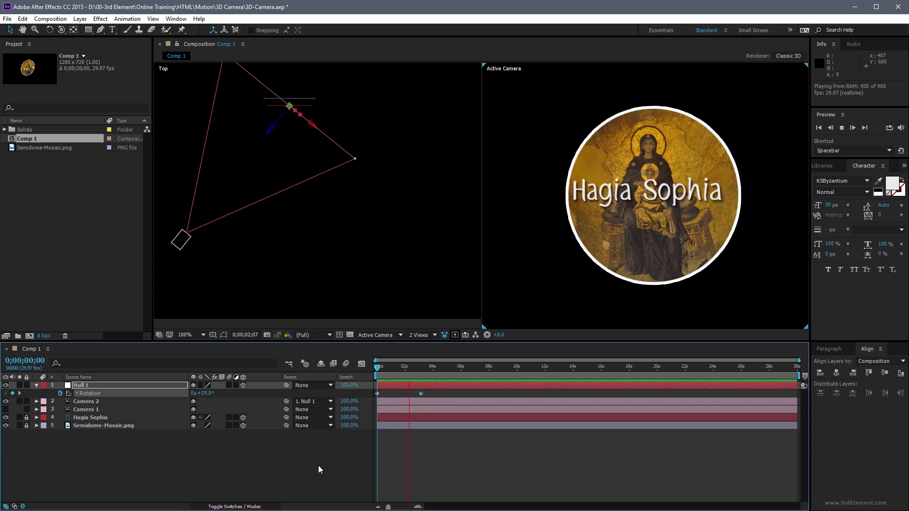
key("space")
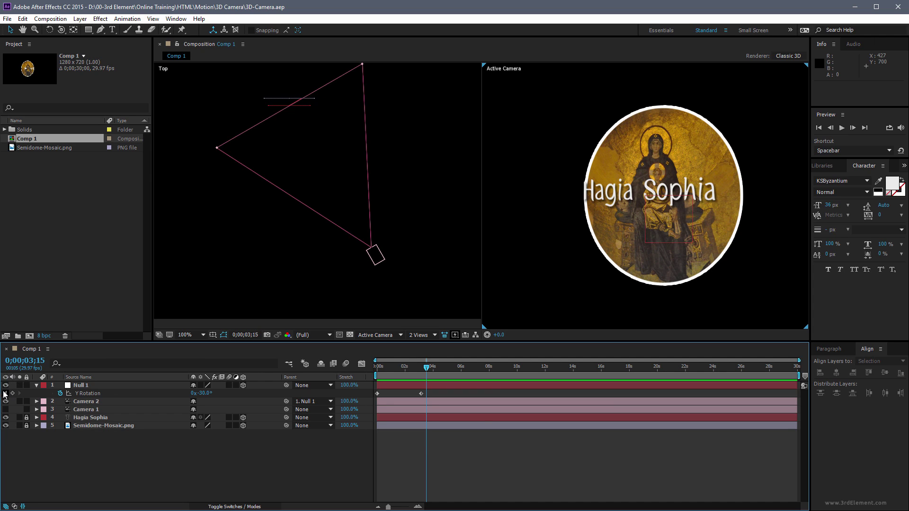
Hide Null 1 and Camera 2, and add a third camera to the composition.
left_click_drag(5, 385, 6, 401)
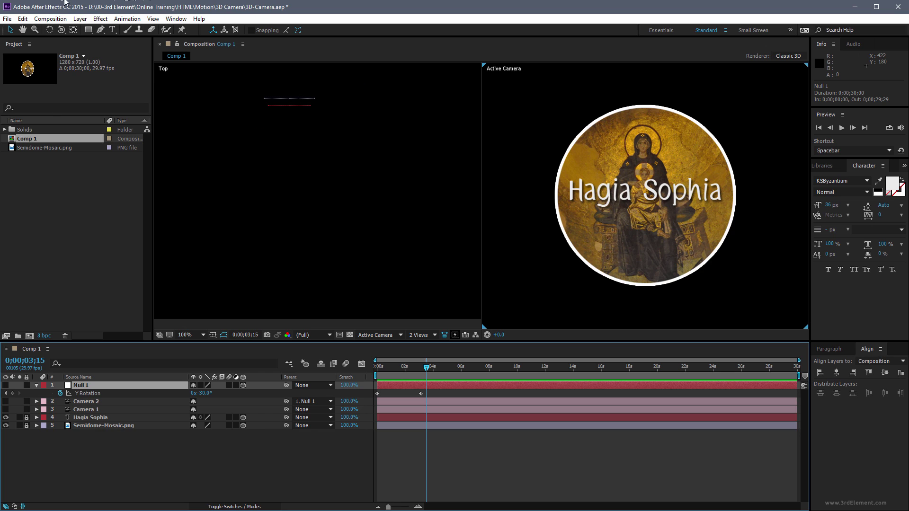
left_click(80, 19)
mouse_move(218, 30)
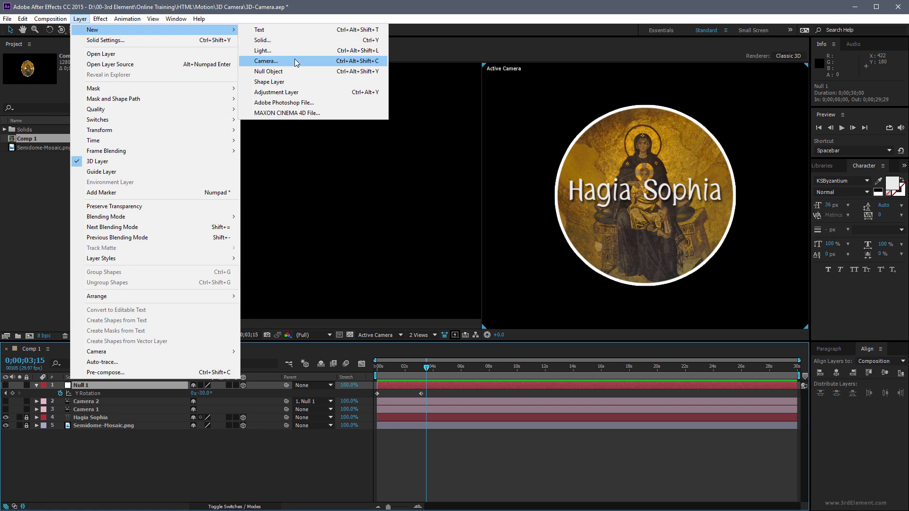
left_click(266, 61)
left_click(488, 298)
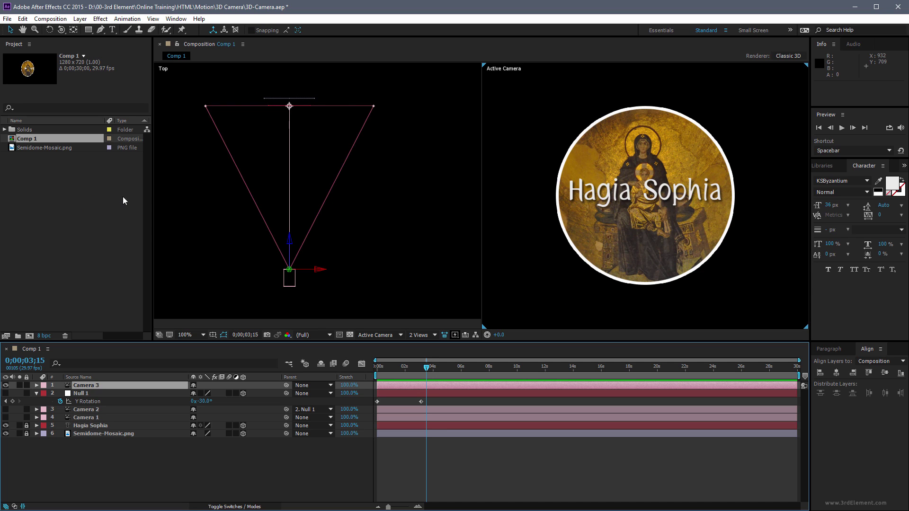
Create an orbit null for Camera 3.
left_click(80, 19)
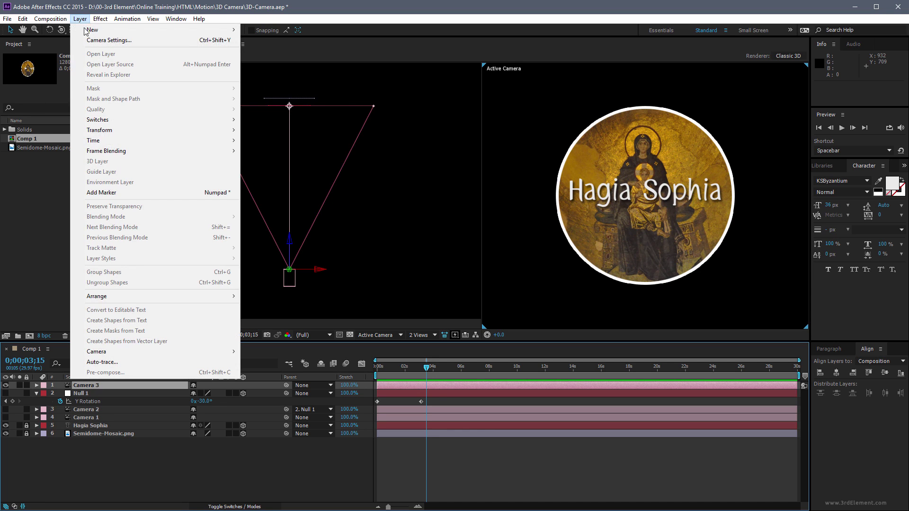
mouse_move(162, 348)
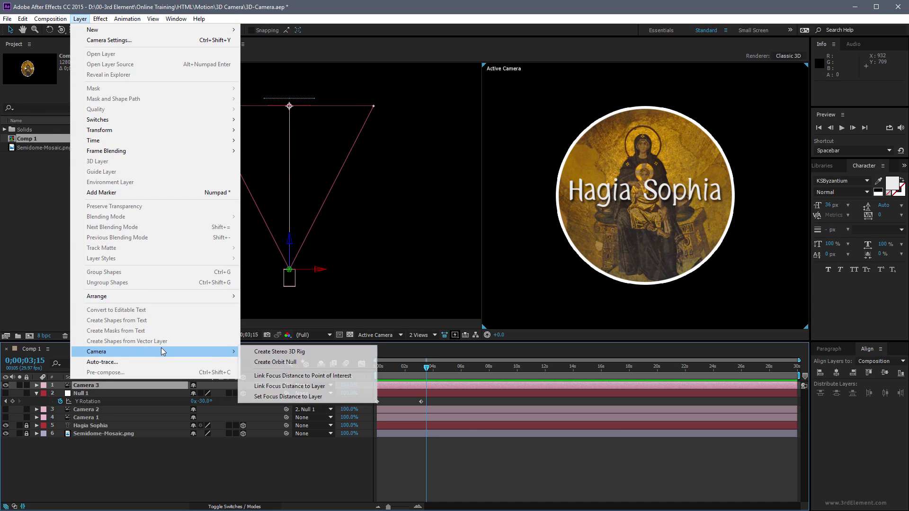
left_click(333, 365)
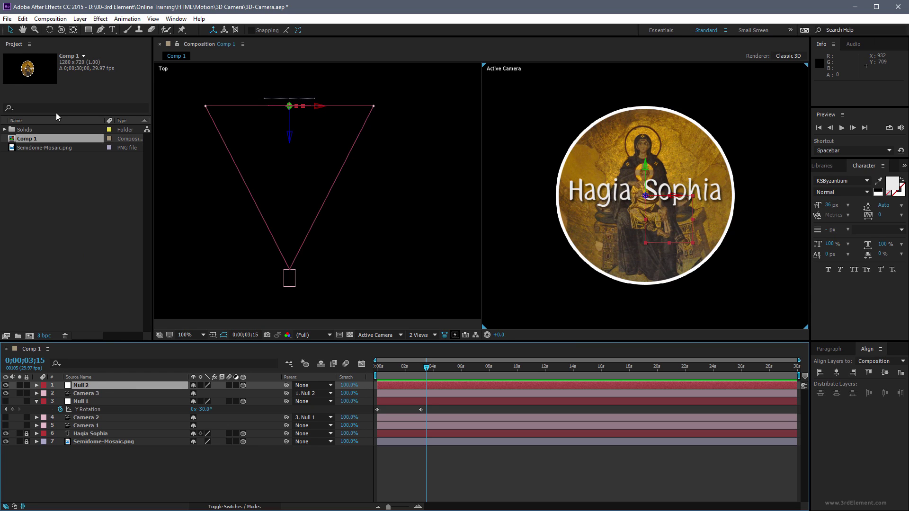
Revert the project to its last saved version.
left_click(7, 18)
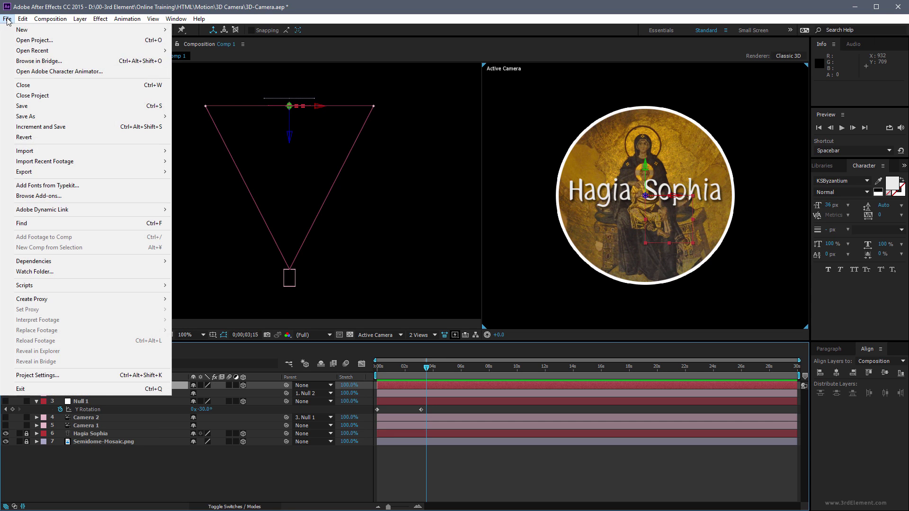
left_click(39, 136)
left_click(502, 276)
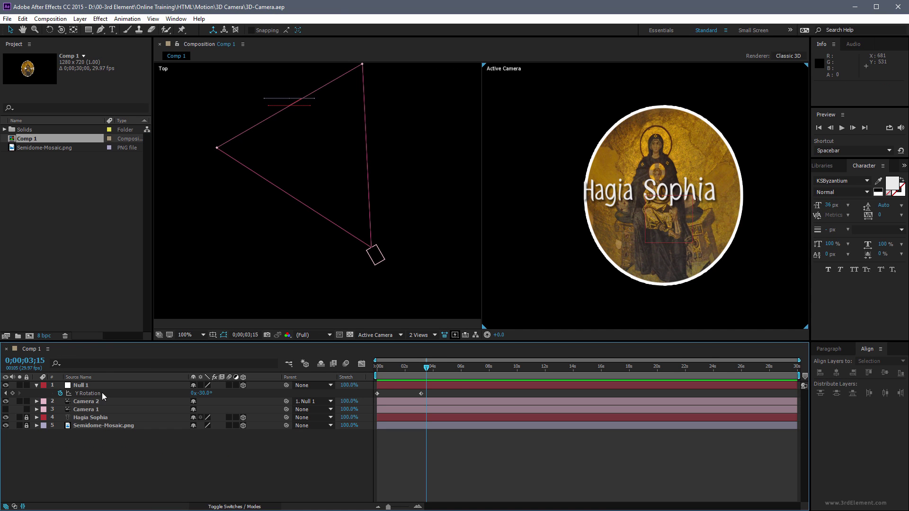
Expand Camera 2's Transform properties and keyframe its Position at 0, 0, -935.4 at 0;00;00;00.
left_click(96, 402)
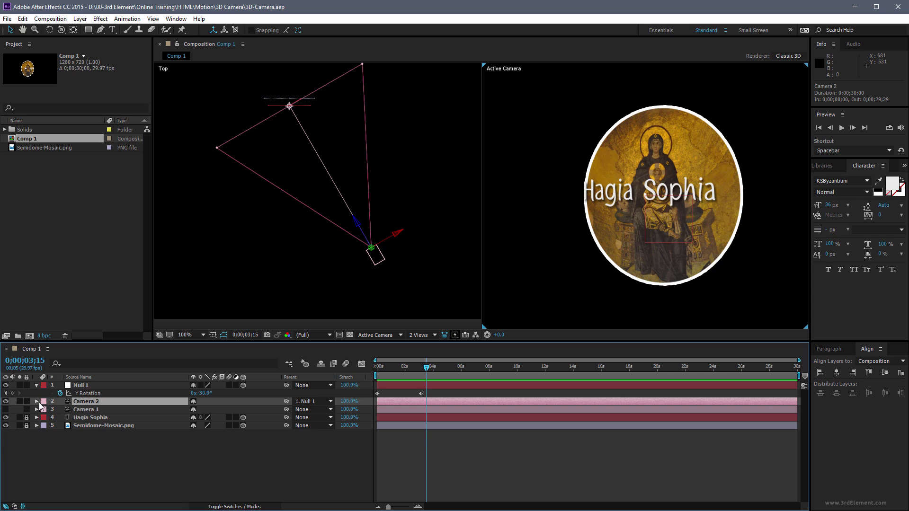
left_click(37, 401)
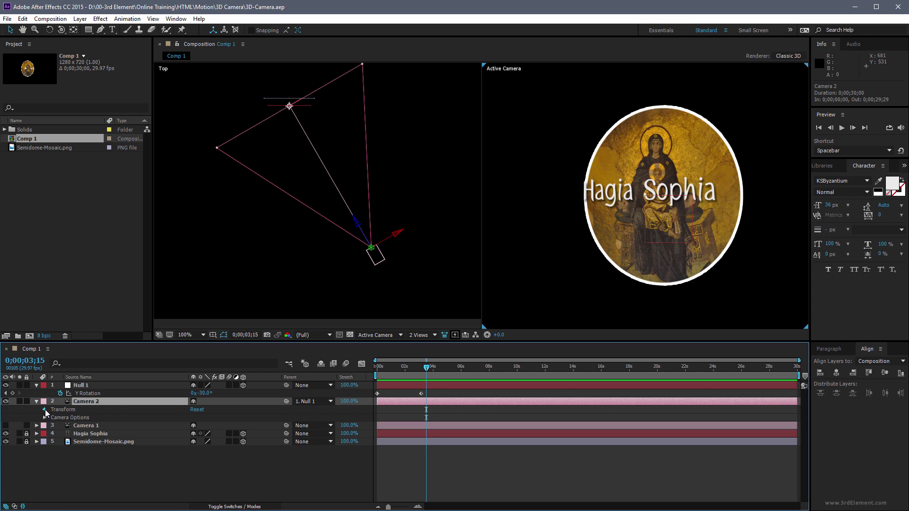
left_click(44, 410)
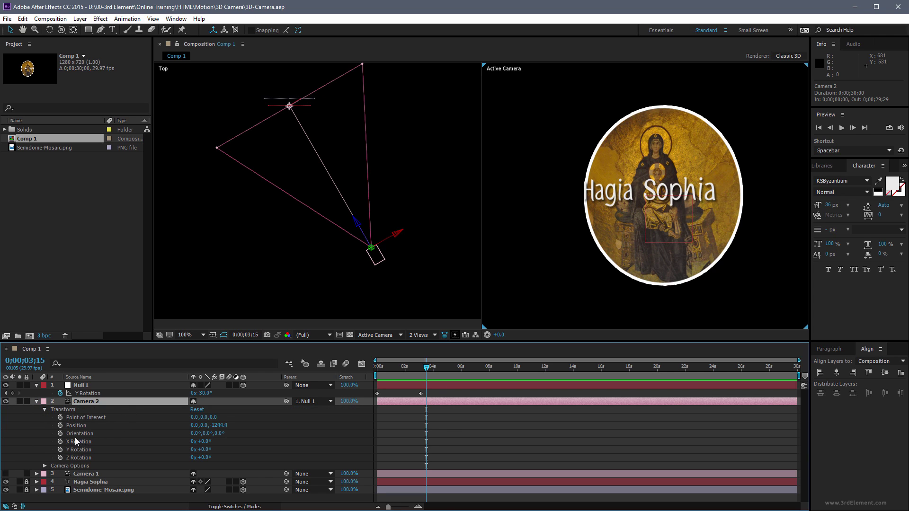
left_click_drag(432, 375, 333, 384)
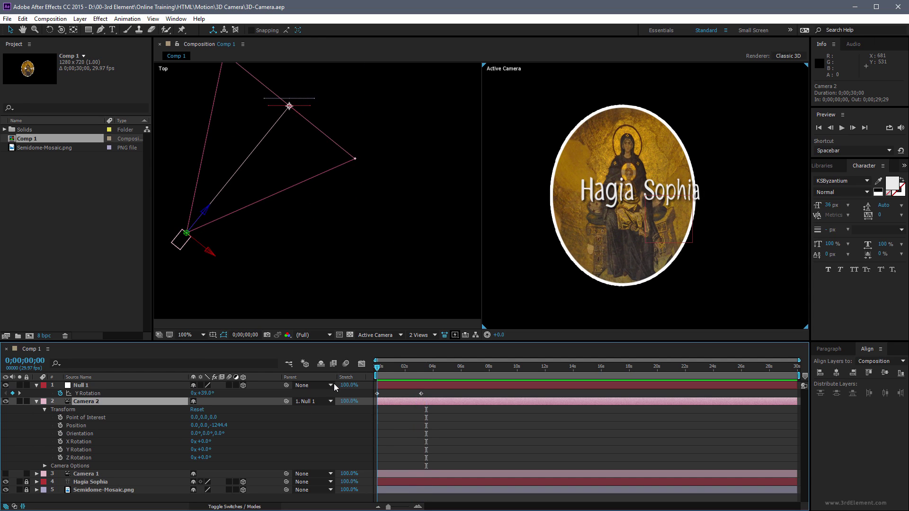
left_click(60, 426)
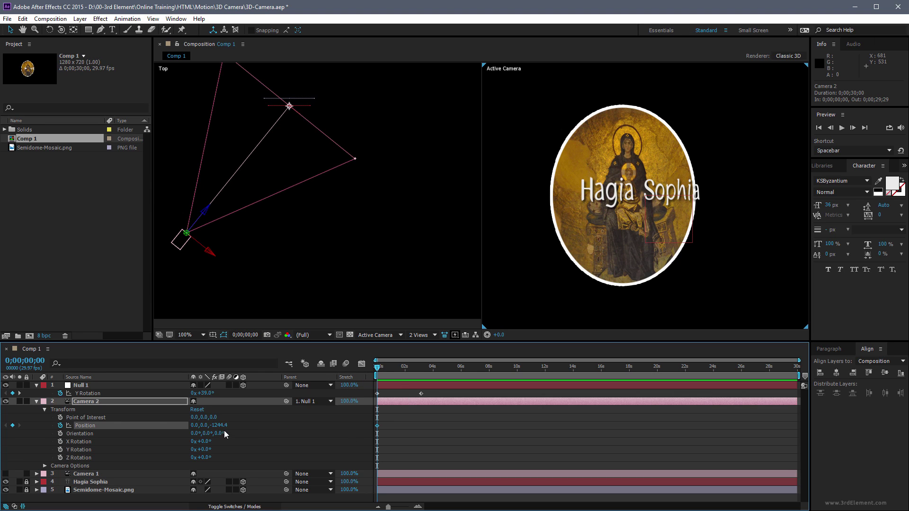
left_click_drag(222, 425, 369, 426)
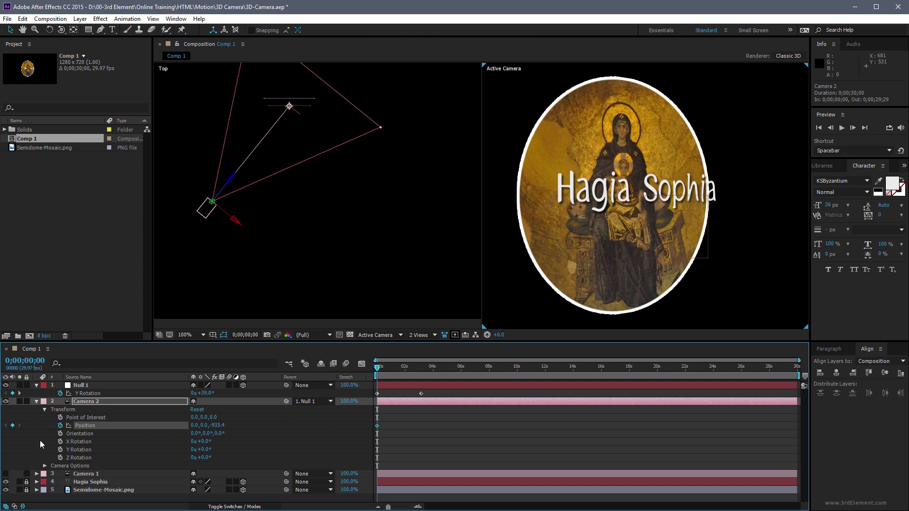
At Null 1's second rotation keyframe, keyframe Camera 2's Position farther from the mosaic along Z, and preview the animation.
left_click(20, 393)
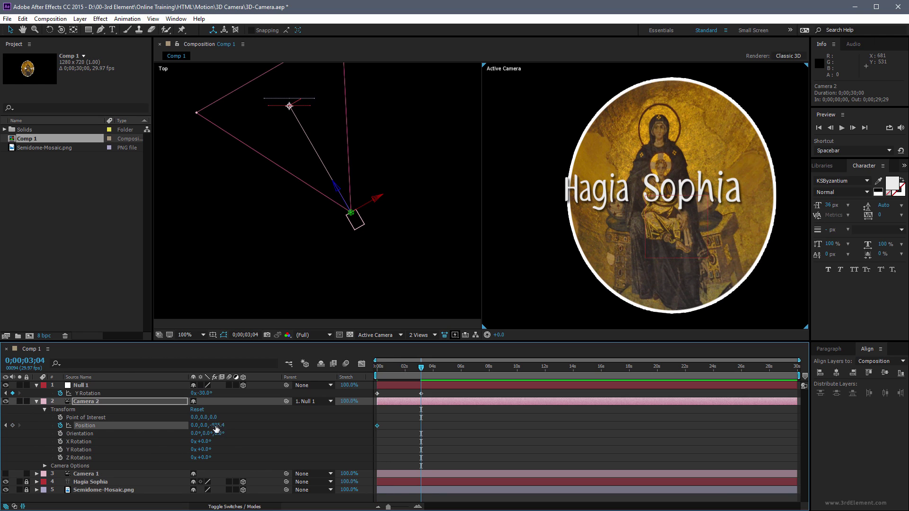
left_click_drag(222, 429, 87, 440)
key("space")
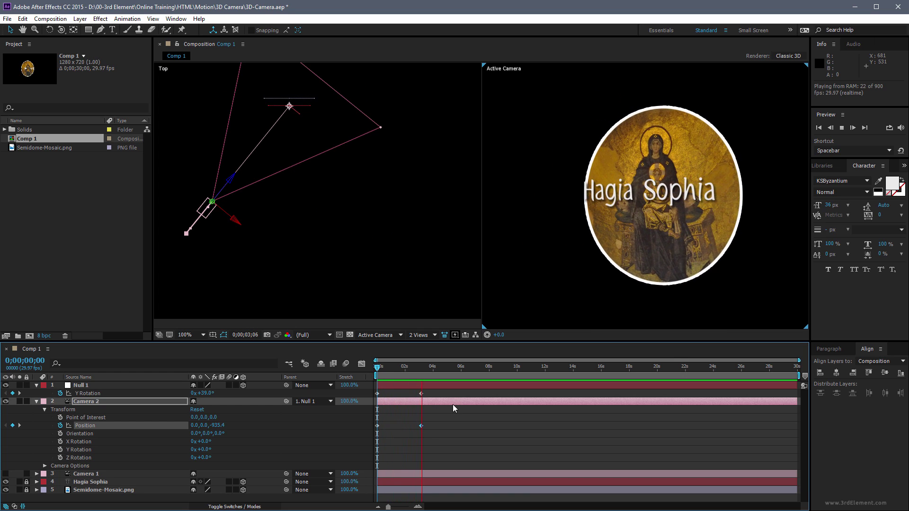
left_click(428, 368)
left_click_drag(429, 372, 339, 381)
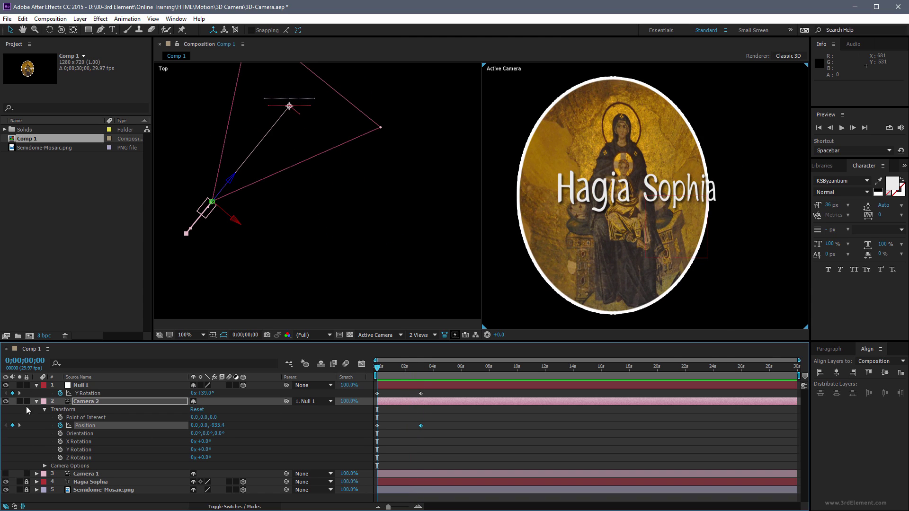
Collapse Camera 2, add a second null object, and parent Null 1 to it.
left_click(37, 402)
left_click(97, 386)
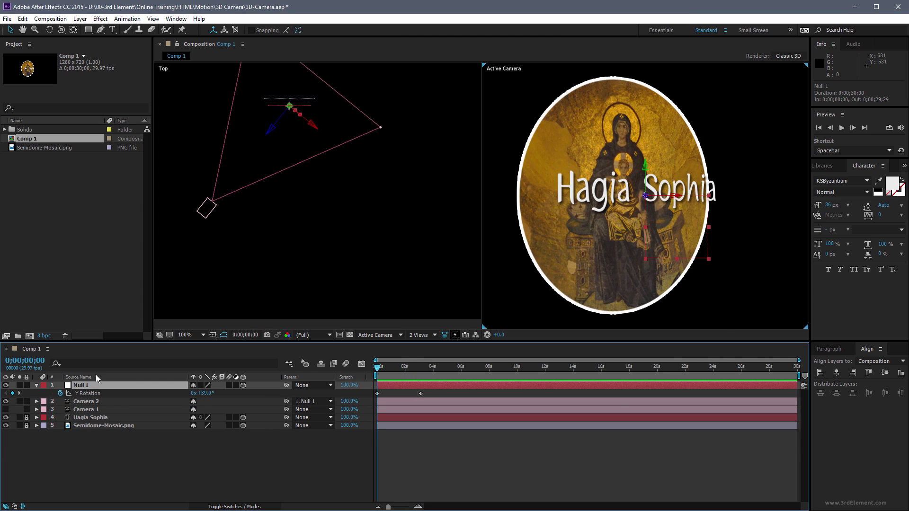
left_click(79, 19)
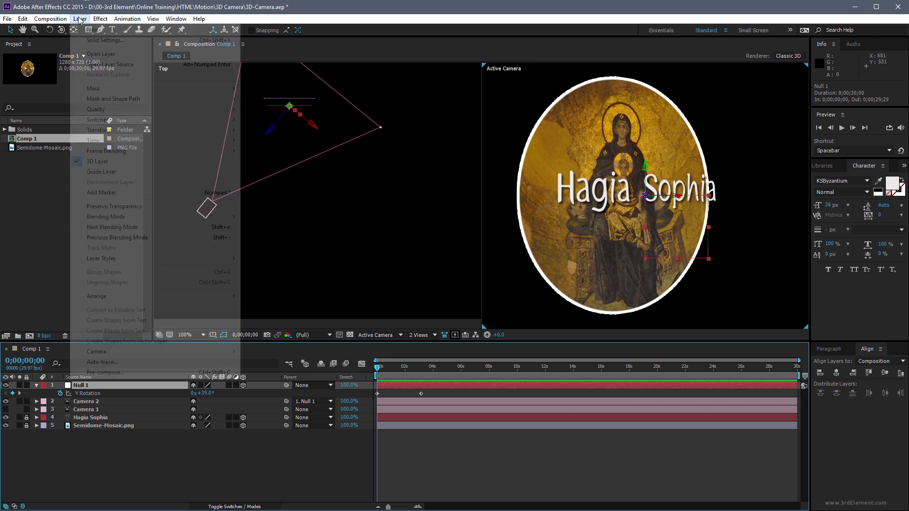
mouse_move(82, 30)
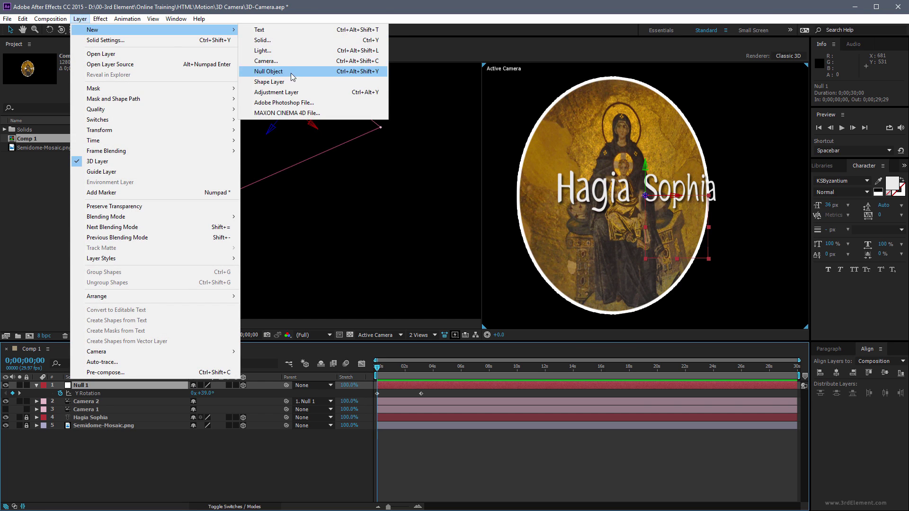
left_click(269, 71)
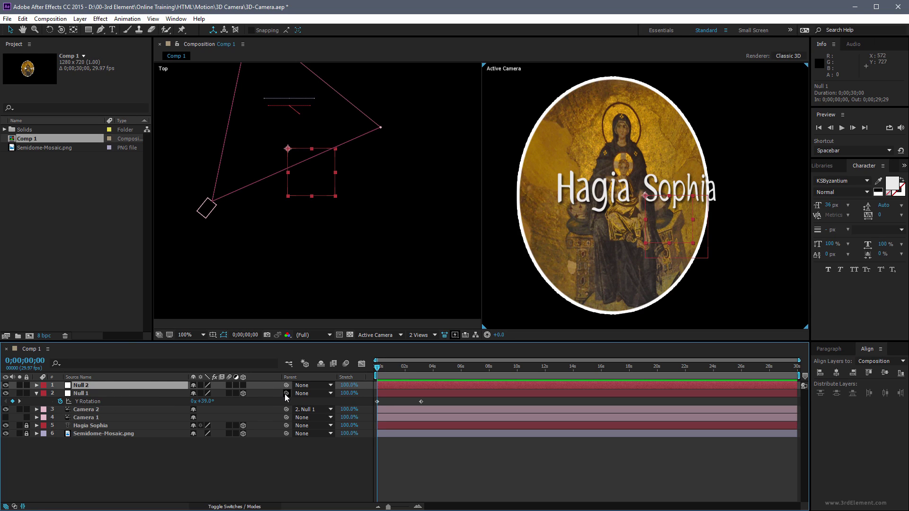
left_click_drag(285, 394, 129, 385)
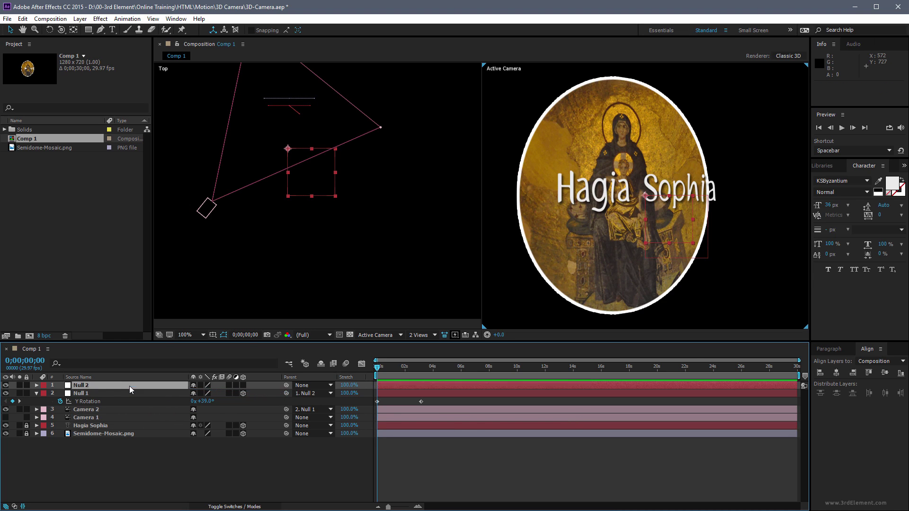
Expand Null 2's Transform properties, make it a 3D layer, and enable Position keyframing at 0;00;00;00.
left_click(37, 385)
left_click(45, 393)
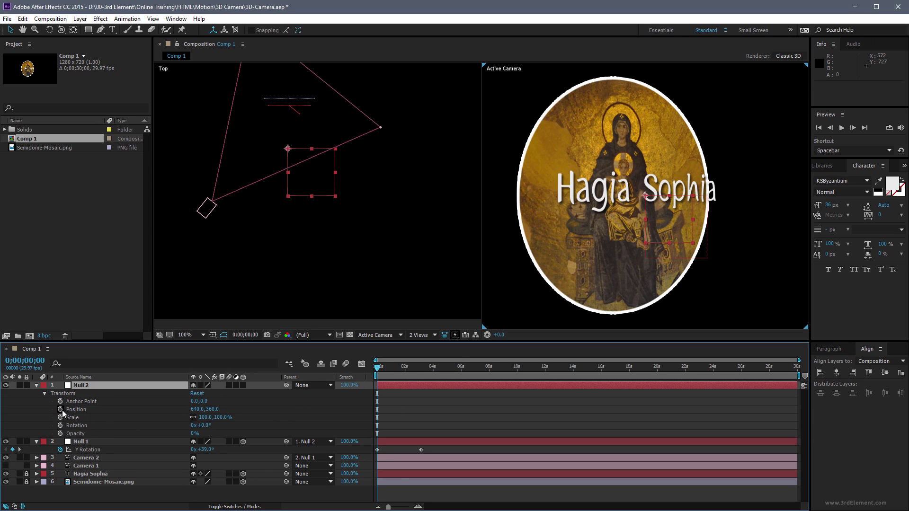
left_click(244, 386)
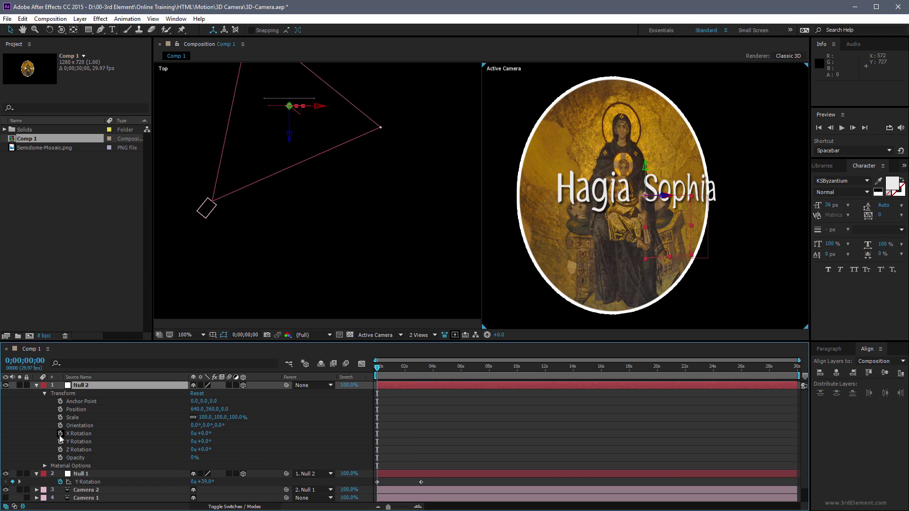
left_click(60, 410)
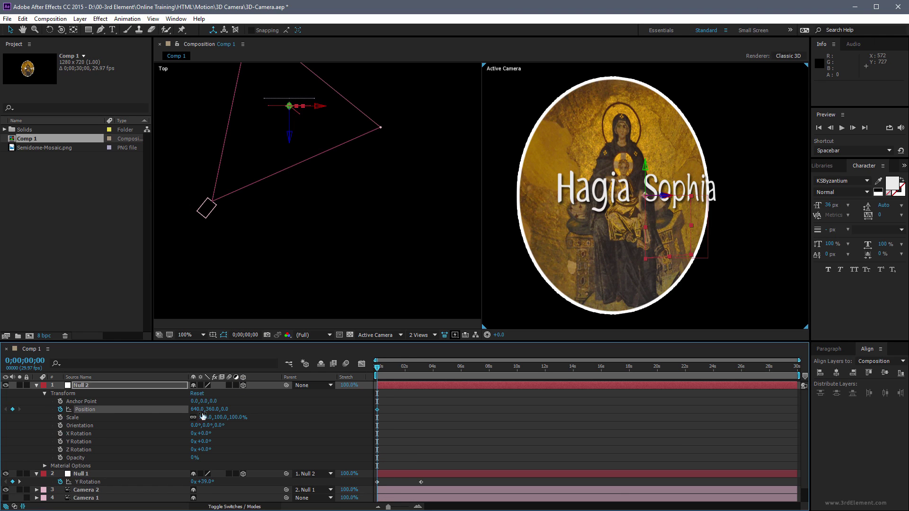
Change the Top view to Custom View 1 and lower Null 2 along Y to about 640, 459.2, 0 at the first keyframe.
left_click(353, 269)
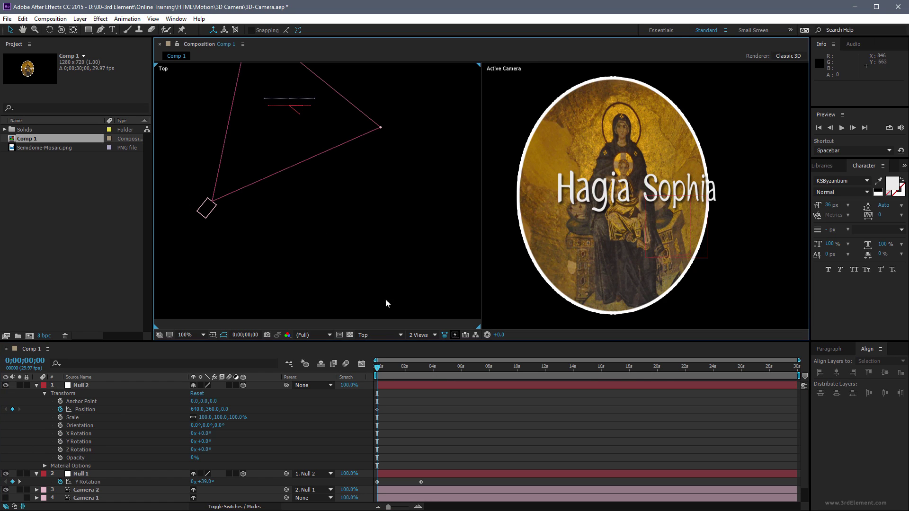
left_click(385, 335)
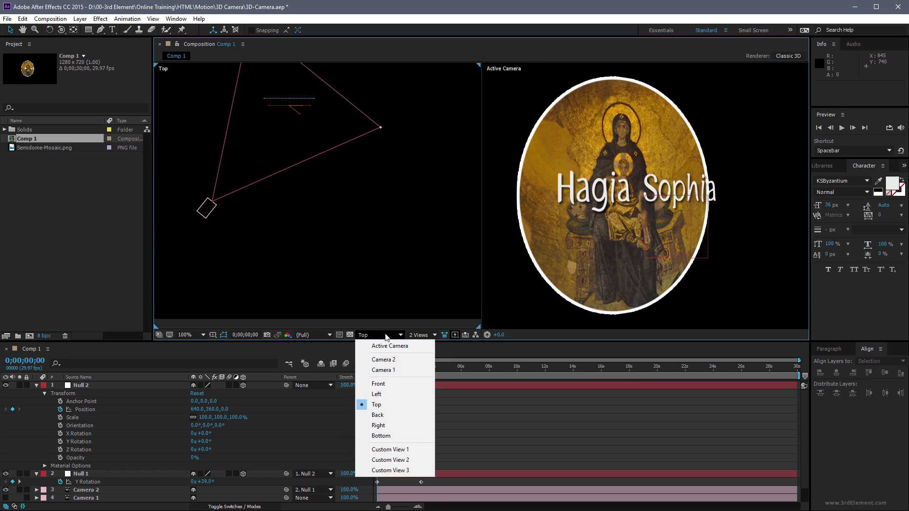
left_click(416, 450)
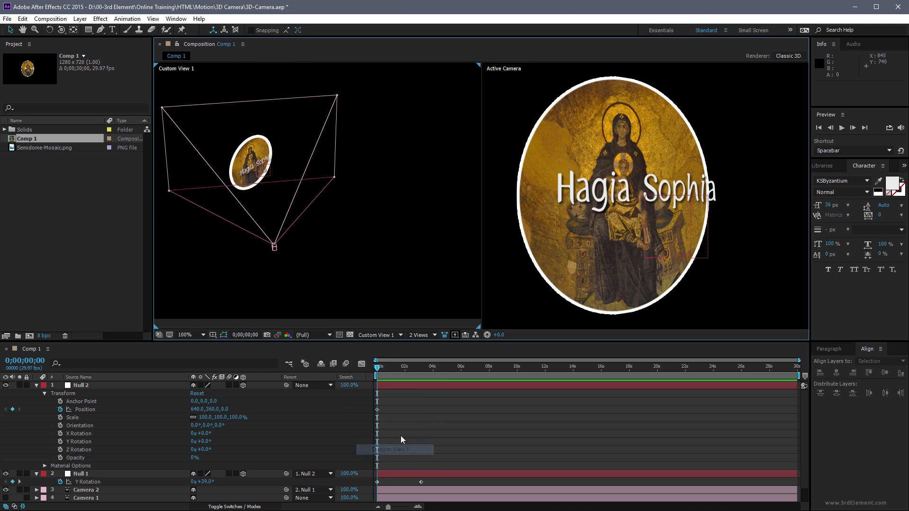
left_click(121, 387)
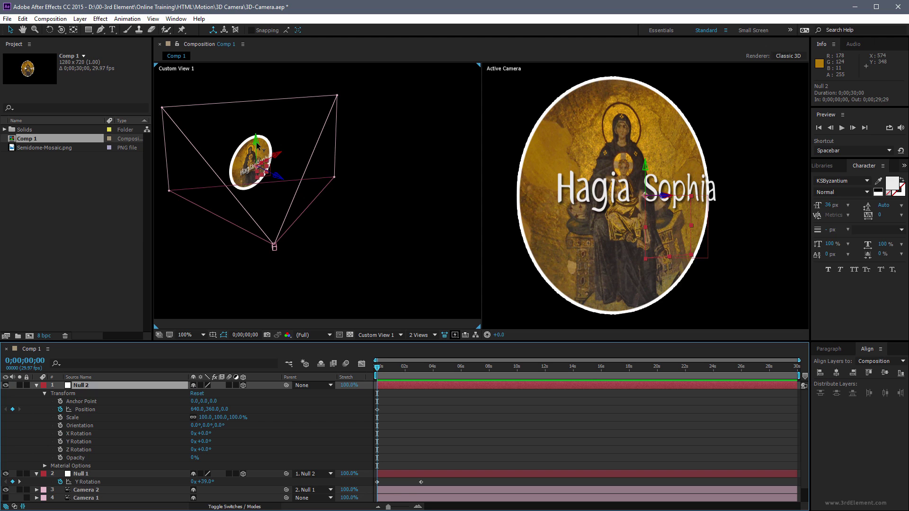
left_click_drag(257, 146, 261, 192)
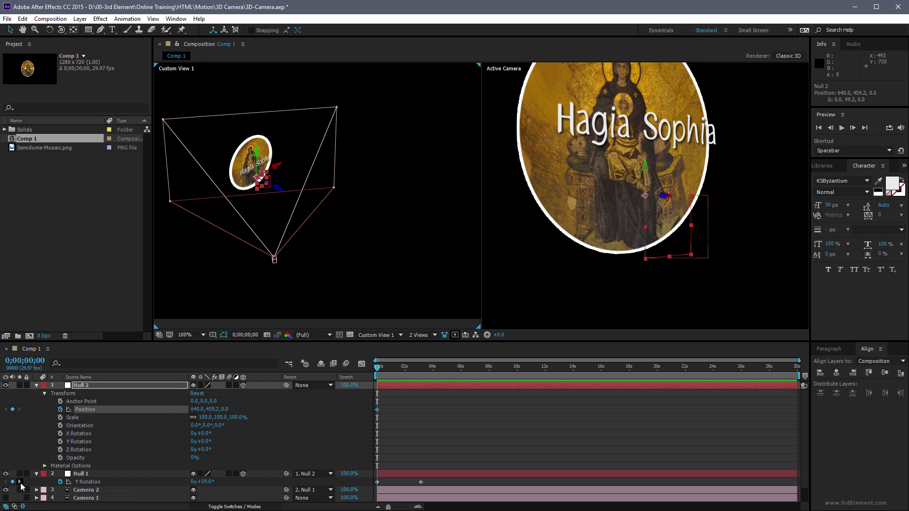
At Null 1's second rotation keyframe, raise Null 2 along Y to about 640, 329.9, 0, and preview the animation.
left_click(20, 482)
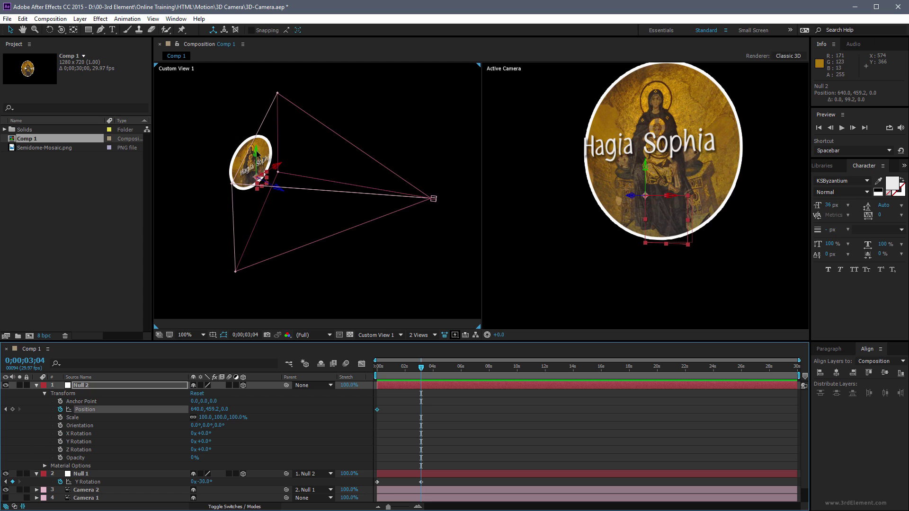
left_click_drag(257, 154, 250, 93)
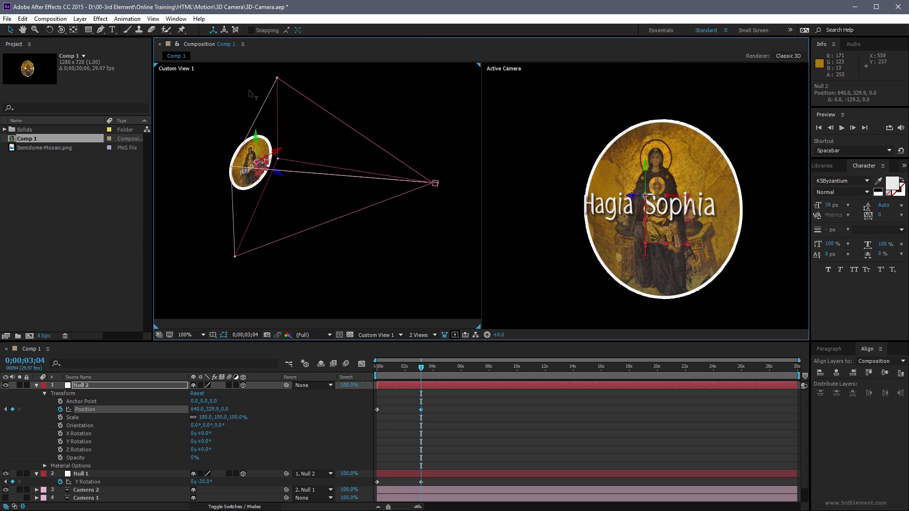
key("space")
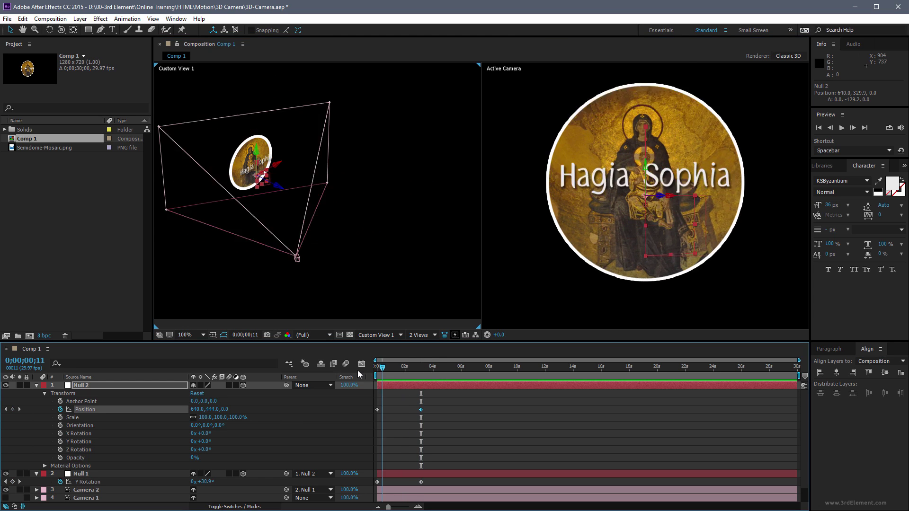
key("space")
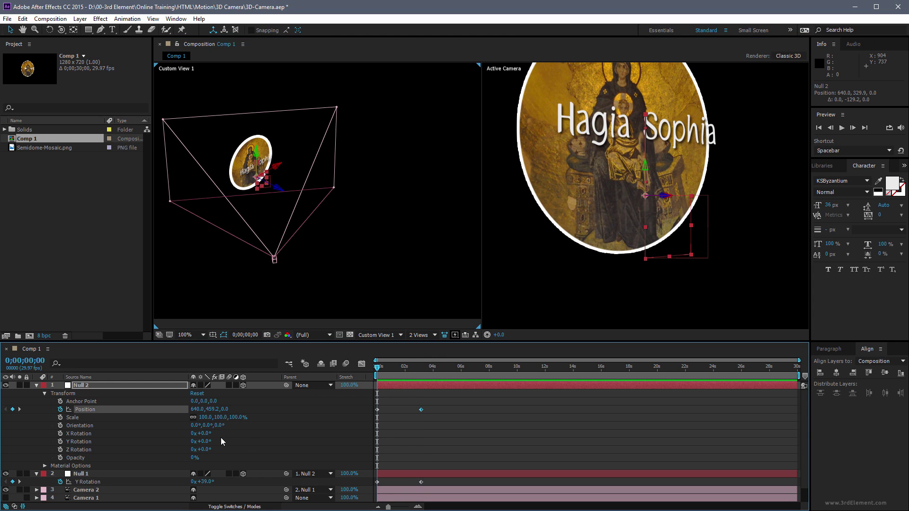
Set Null 2's X Rotation to about 33° without keyframing it, and preview the tilted camera move.
left_click_drag(208, 436, 217, 431)
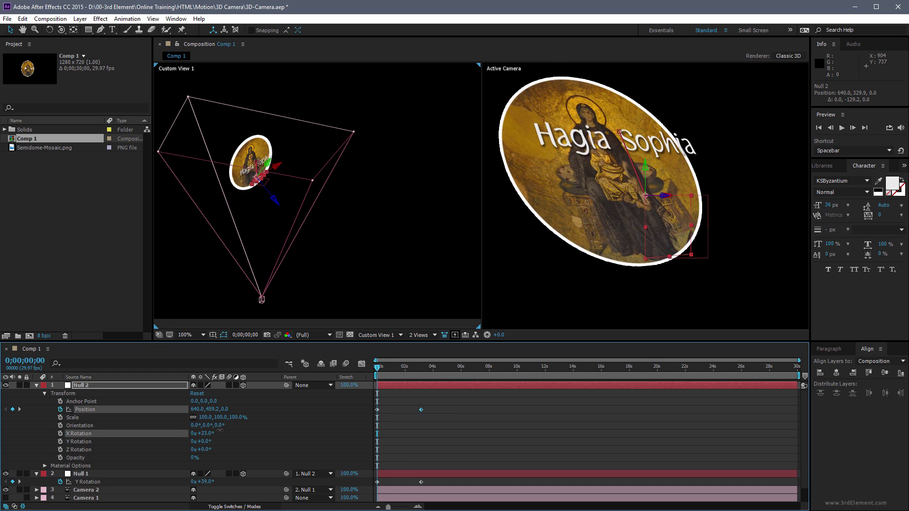
key("space")
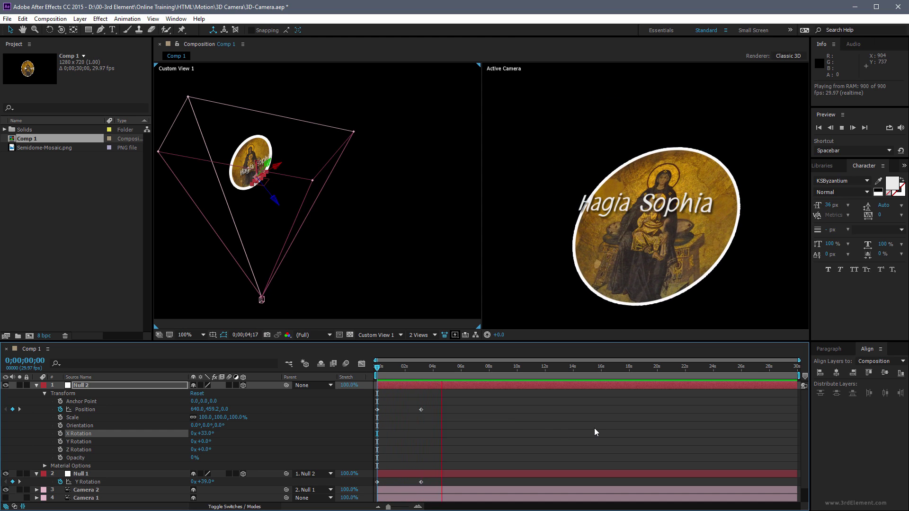
key("space")
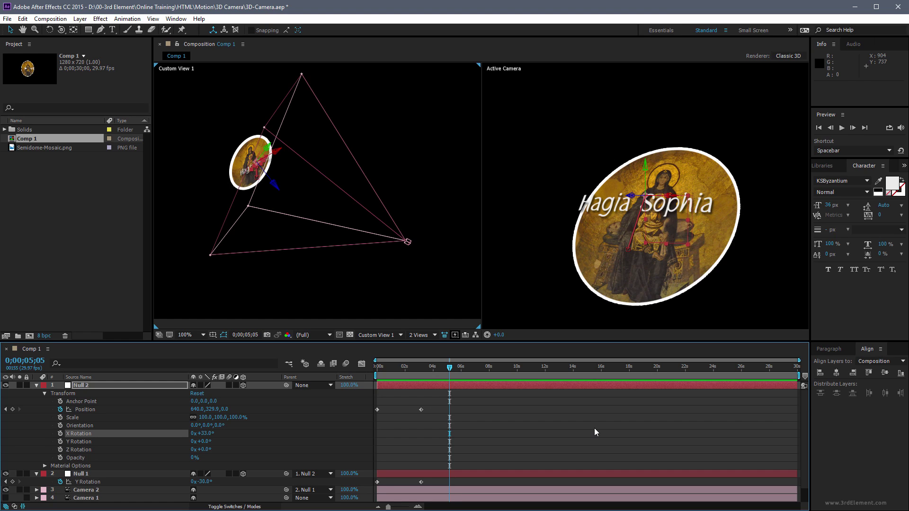